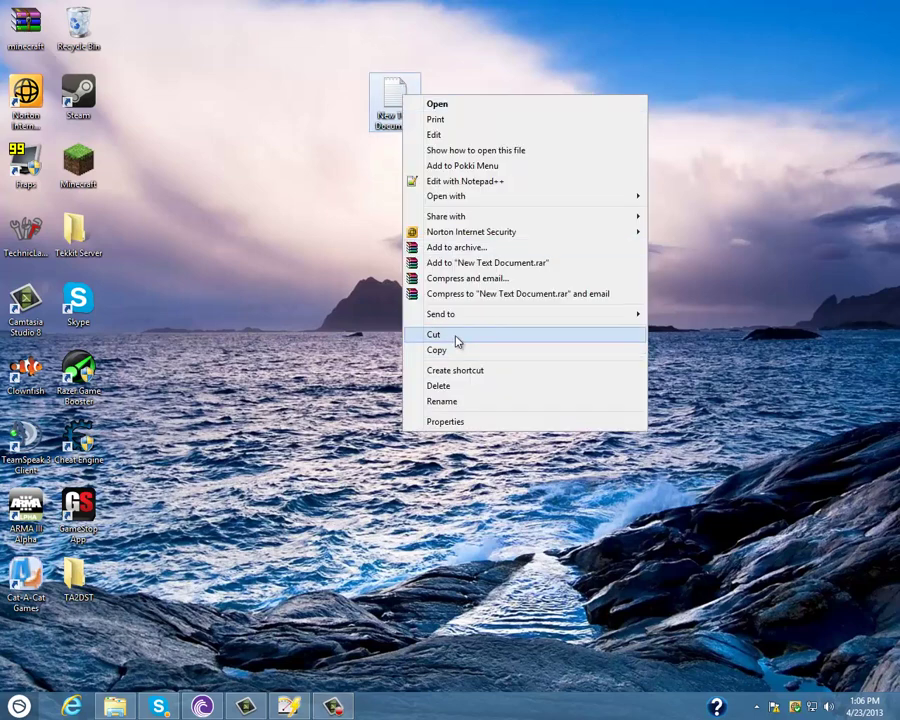
# Move the New Text Document file from the desktop into the Recycle Bin.
pyautogui.click(452, 335)
pyautogui.moveTo(404, 124); pyautogui.dragTo(316, 221)
pyautogui.rightClick(276, 172)
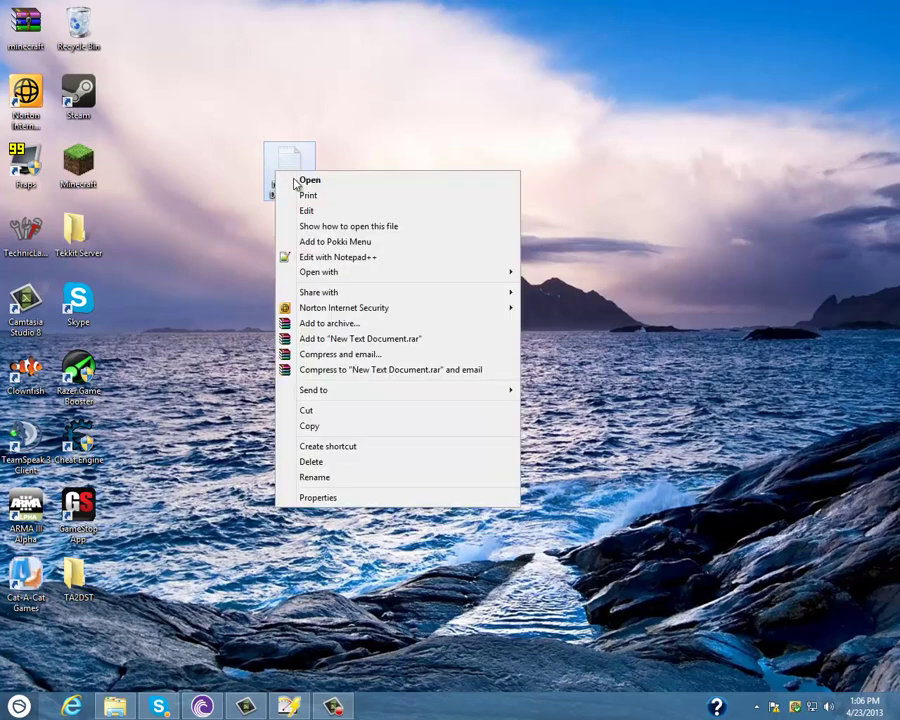
pyautogui.click(322, 411)
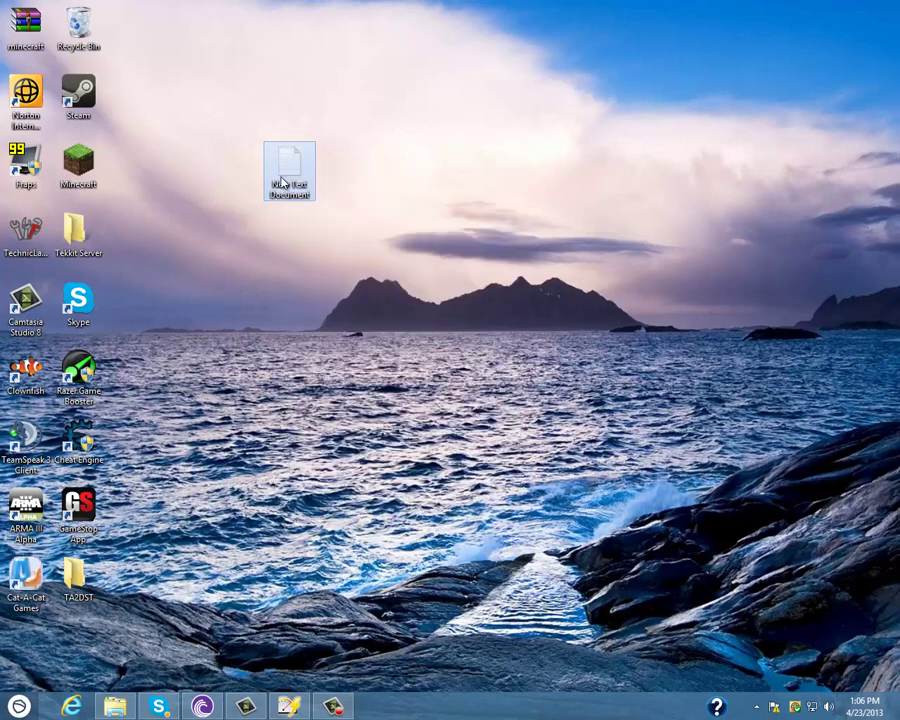
pyautogui.moveTo(283, 82); pyautogui.dragTo(366, 252)
pyautogui.moveTo(62, 8); pyautogui.dragTo(78, 20)
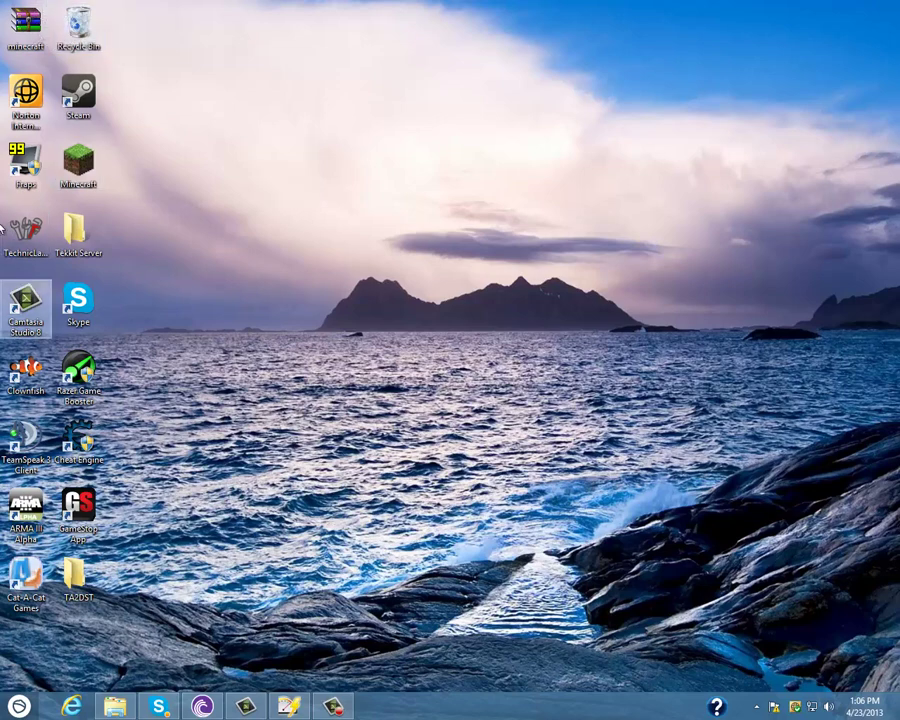
# Open Internet Explorer, and copy the MediaFire download link from the Skype conversation.
pyautogui.click(19, 706)
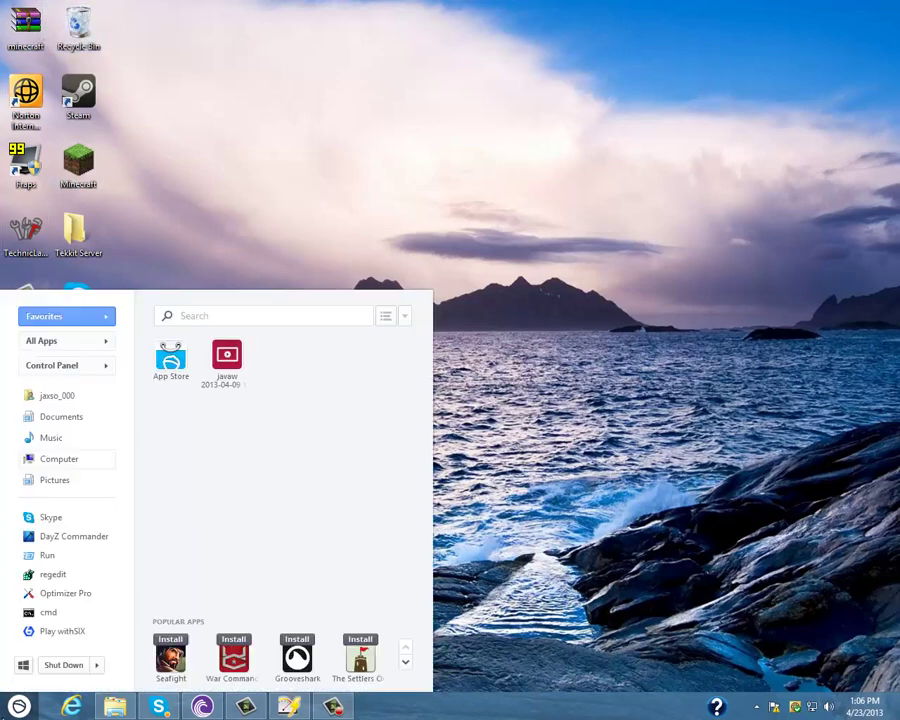
pyautogui.click(45, 715)
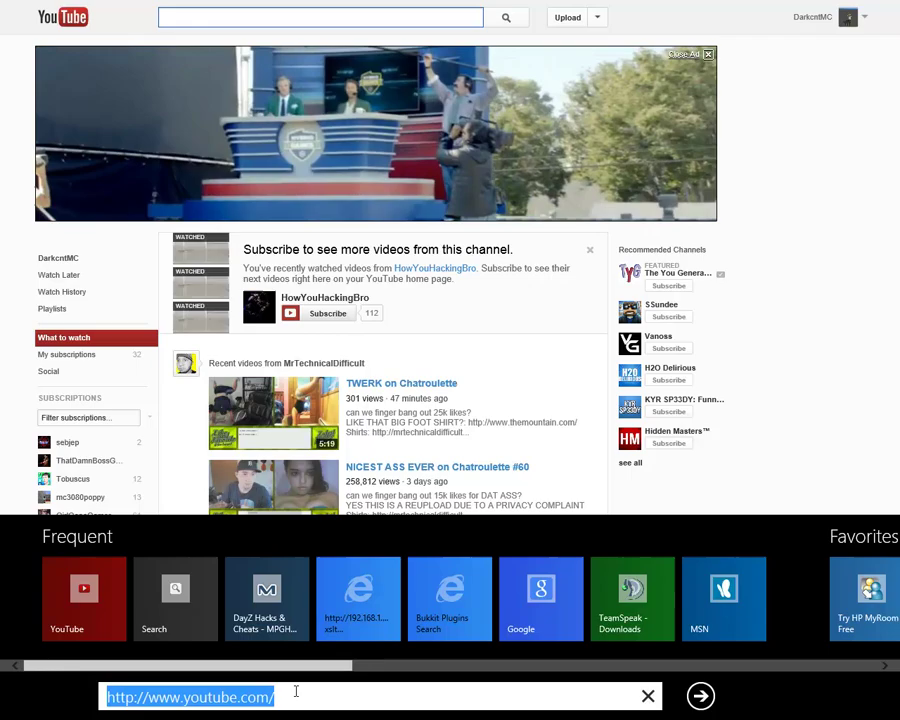
pyautogui.click(8, 6)
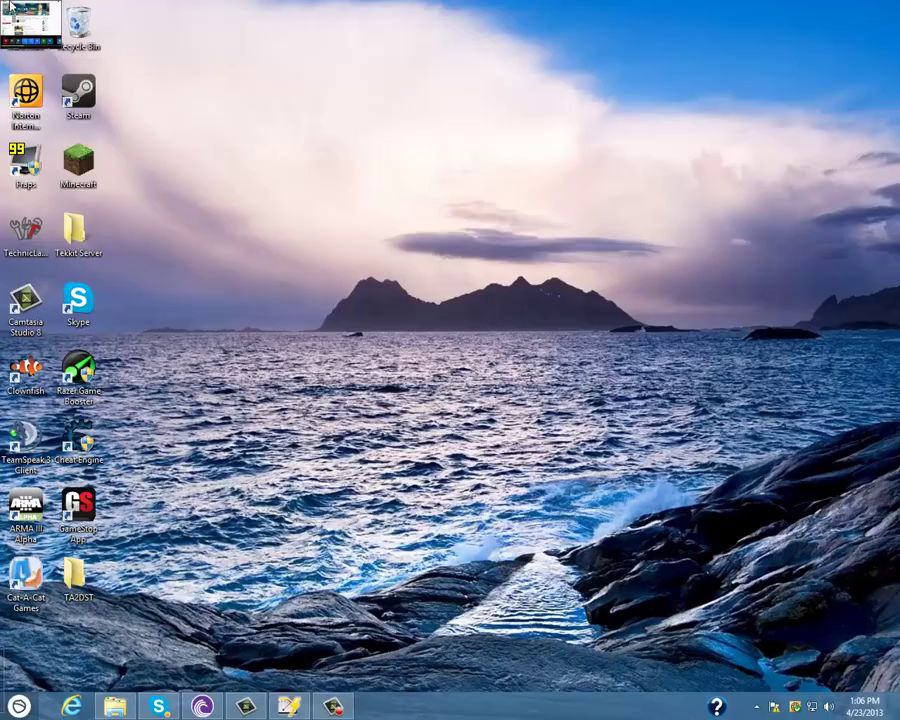
pyautogui.click(160, 707)
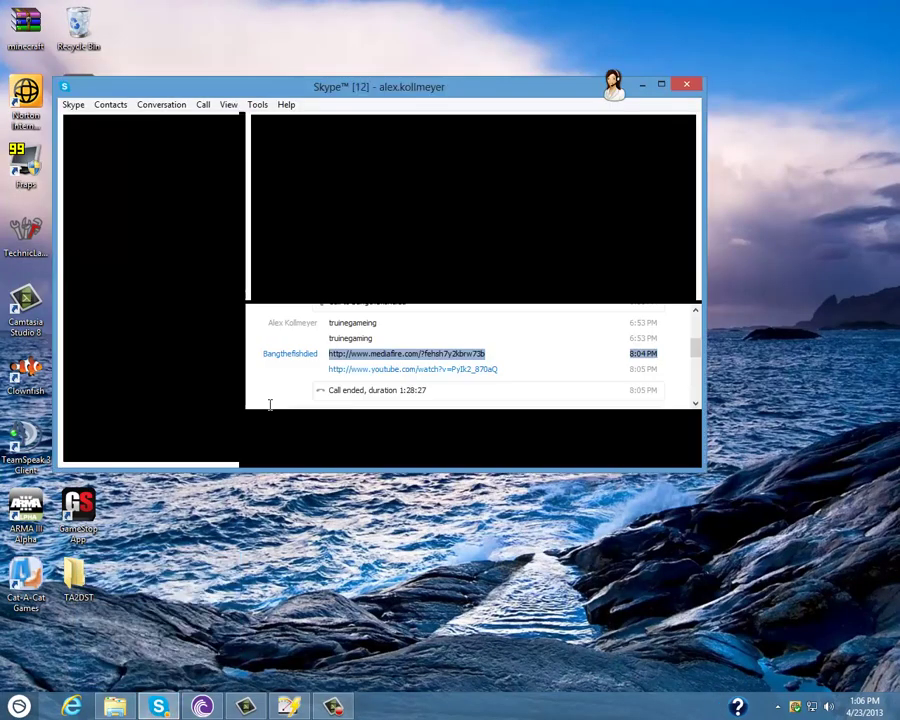
pyautogui.rightClick(379, 357)
pyautogui.click(430, 360)
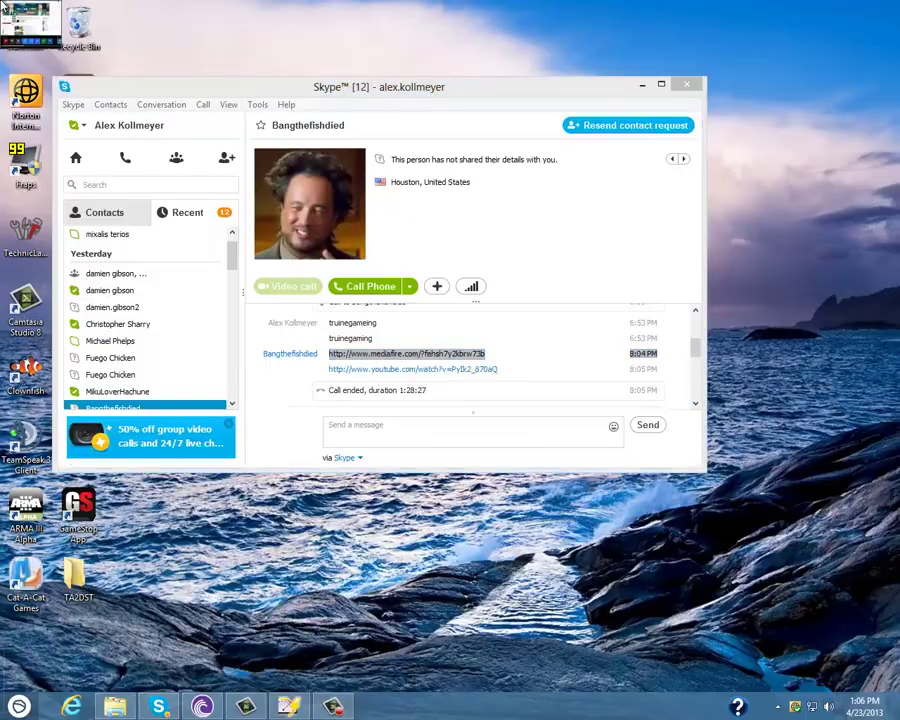
# Switch back to Internet Explorer and load the copied MediaFire link.
pyautogui.click(20, 18)
pyautogui.hotkey('ctrl', 'v')
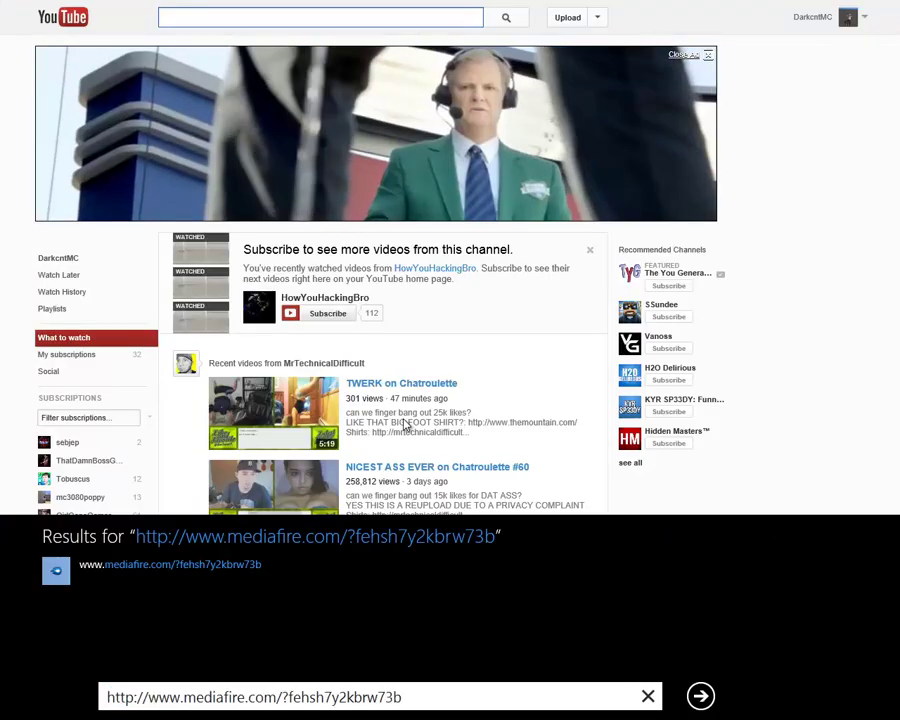
pyautogui.press('Return')
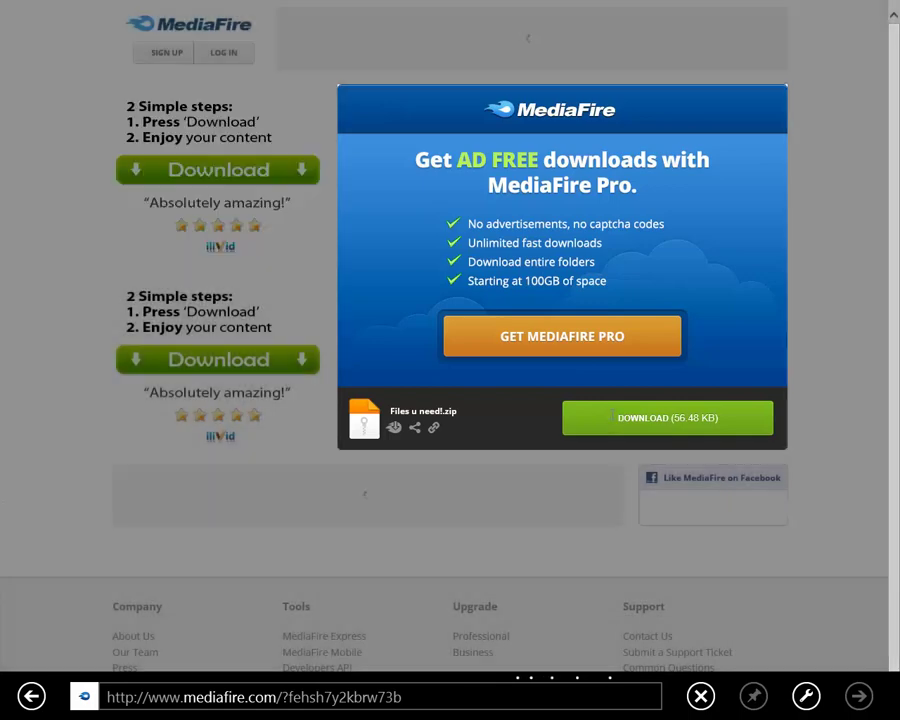
# Download and save Files u need!.zip from MediaFire, and open the archive.
pyautogui.click(613, 415)
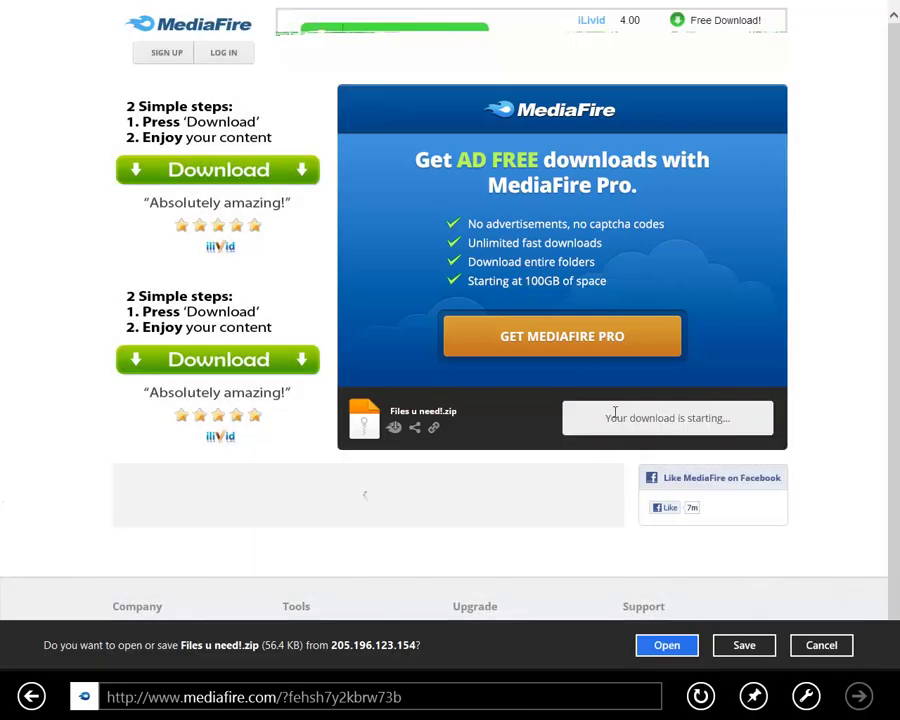
pyautogui.click(740, 645)
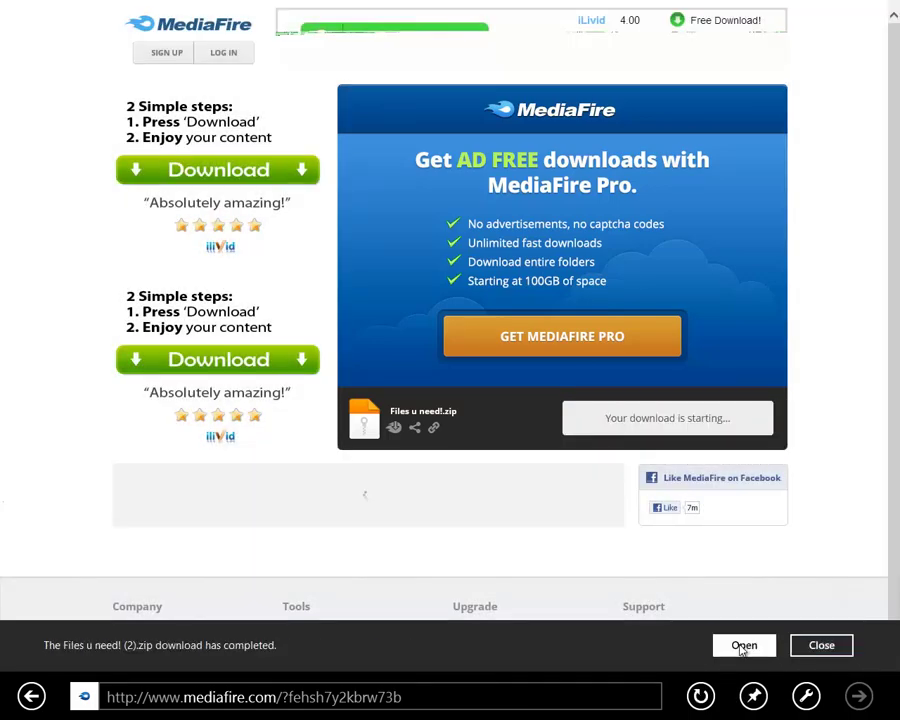
pyautogui.click(743, 646)
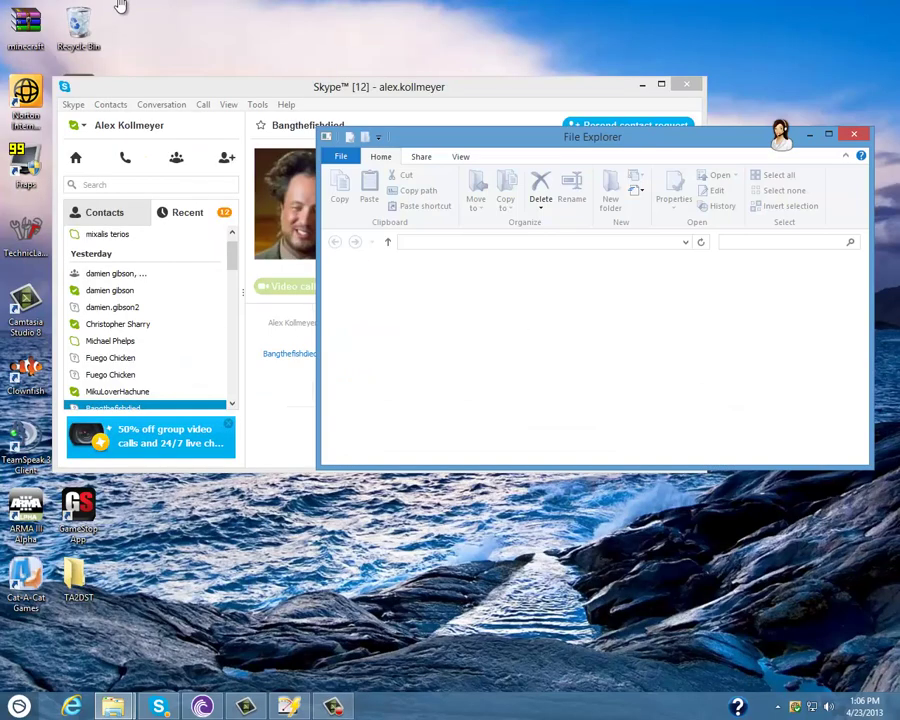
# Select both the wuat and YourScript folders in the downloaded archive.
pyautogui.click(630, 88)
pyautogui.click(810, 301)
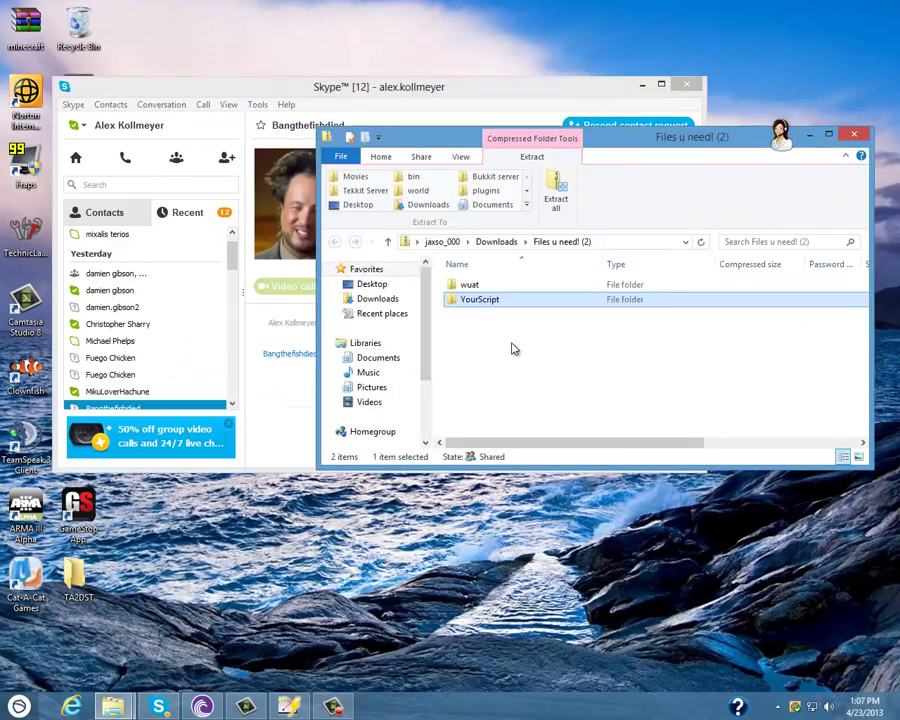
pyautogui.moveTo(494, 342); pyautogui.dragTo(468, 285)
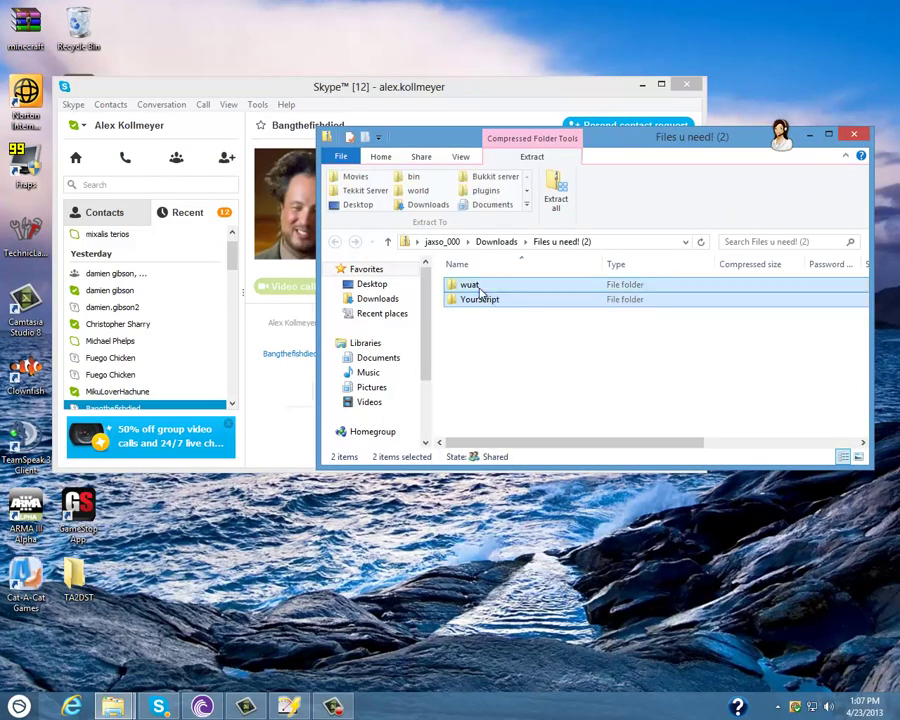
# Close the ArmA 2 folder window that is already open in File Explorer.
pyautogui.press('super')
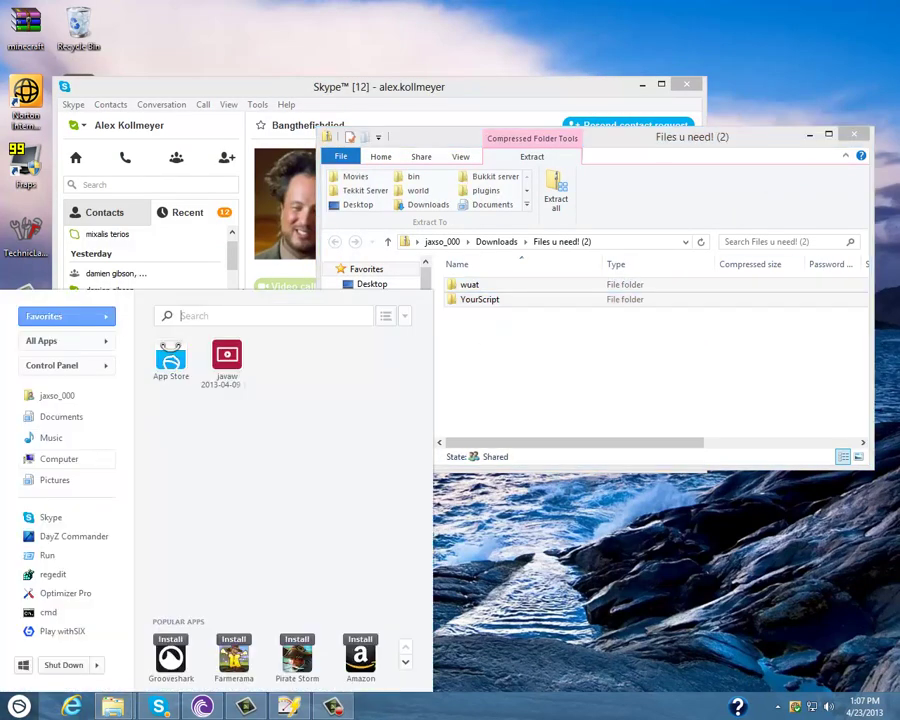
pyautogui.rightClick(113, 707)
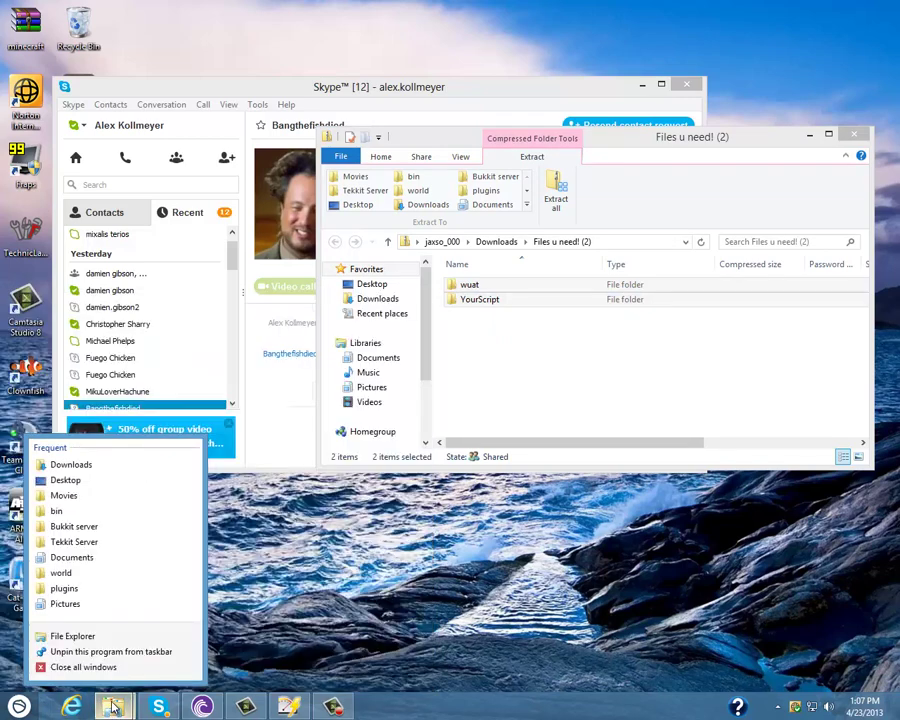
pyautogui.click(113, 707)
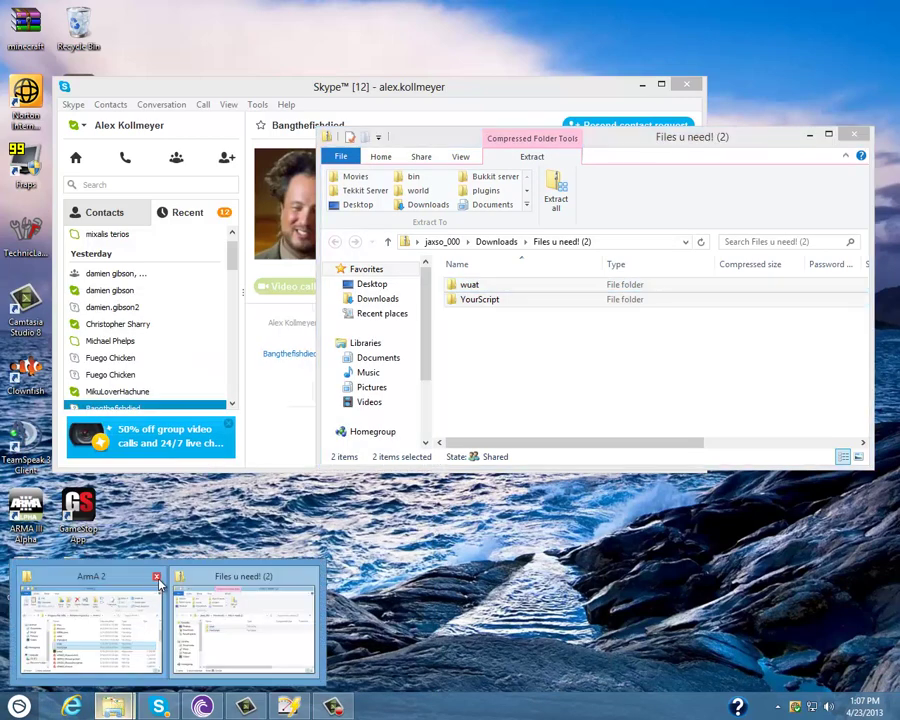
pyautogui.click(157, 580)
# Open the Program Files (x86) folder on the C: drive in a new File Explorer window.
pyautogui.press('super')
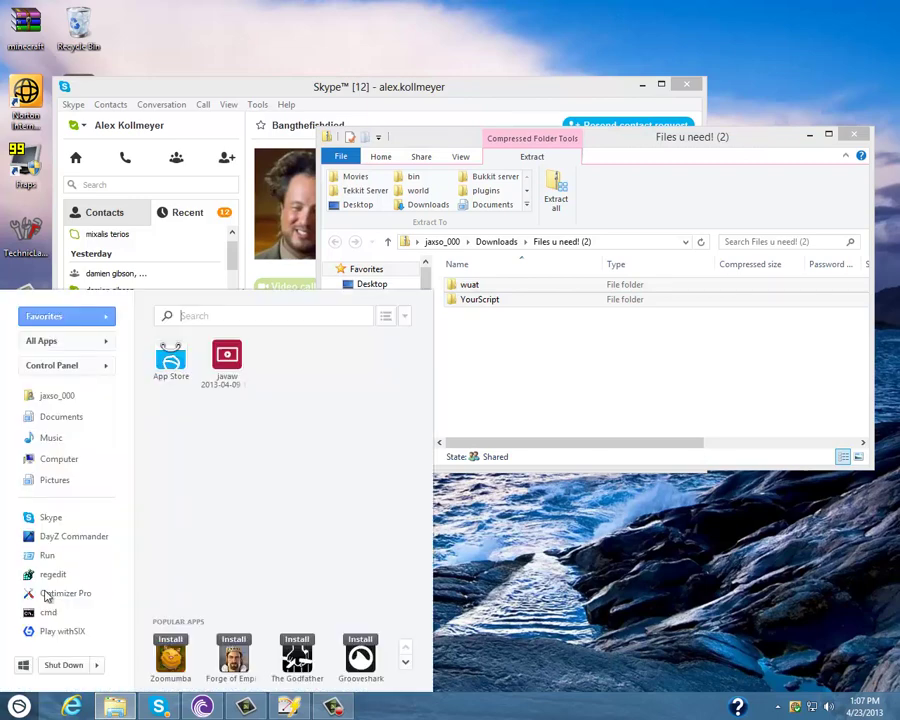
pyautogui.click(72, 464)
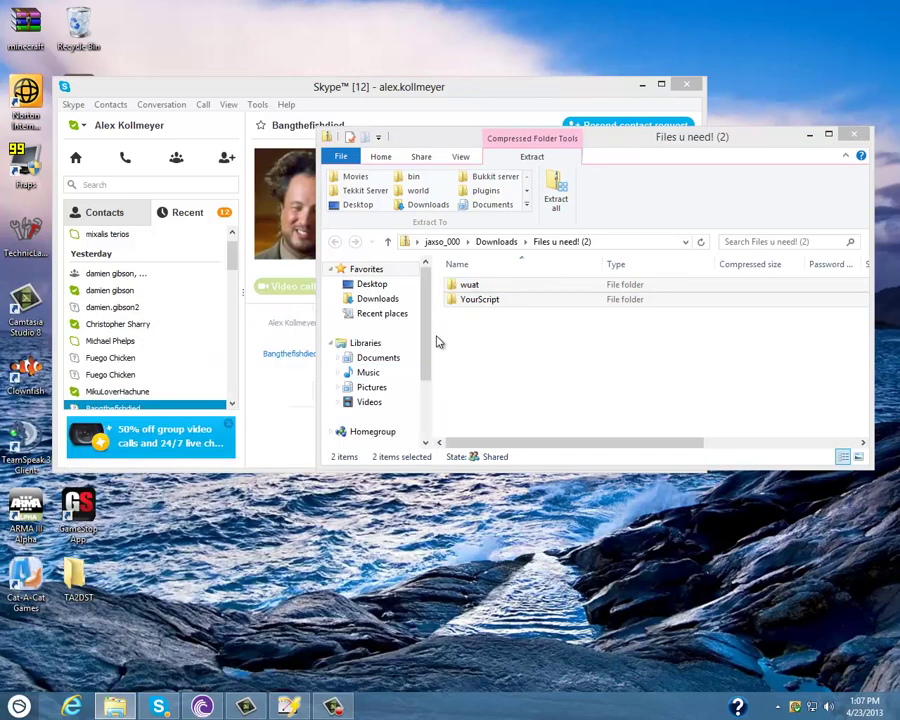
pyautogui.press('super+e')
pyautogui.doubleClick(485, 288)
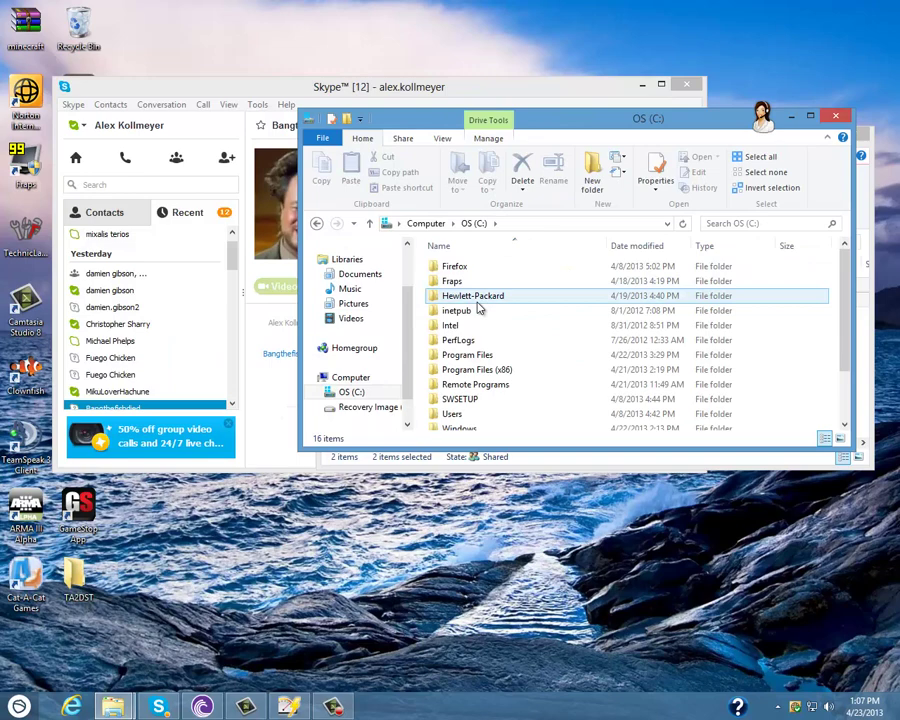
pyautogui.doubleClick(478, 370)
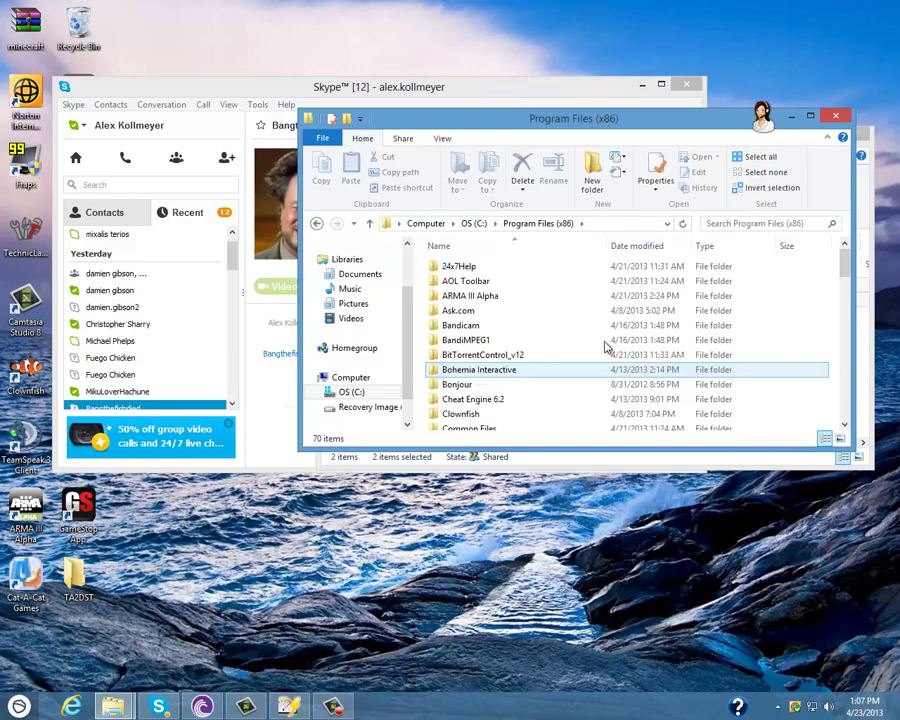
# Look through Steam > SteamApps > sourcemods for the game folder, and return to Program Files (x86).
pyautogui.scroll(-2, 607, 347)
pyautogui.moveTo(840, 280); pyautogui.dragTo(823, 390)
pyautogui.doubleClick(558, 290)
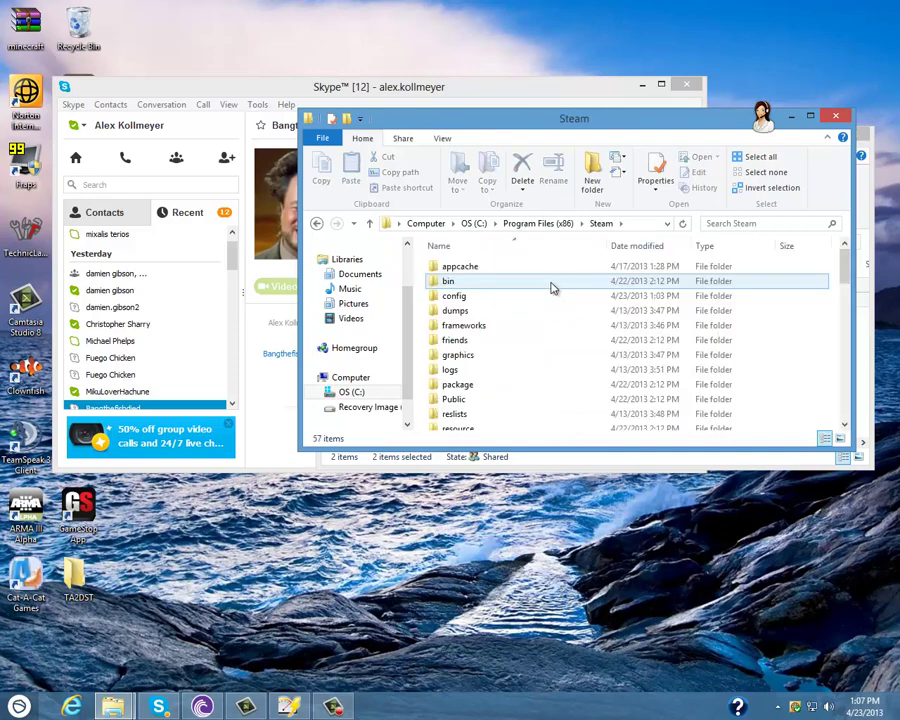
pyautogui.scroll(-4, 555, 293)
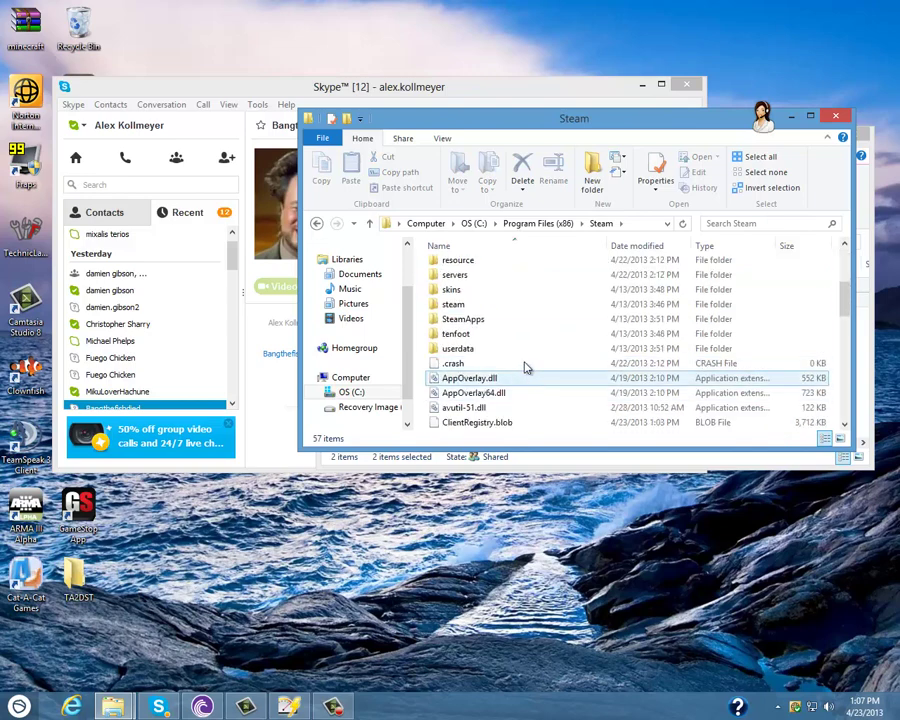
pyautogui.doubleClick(512, 324)
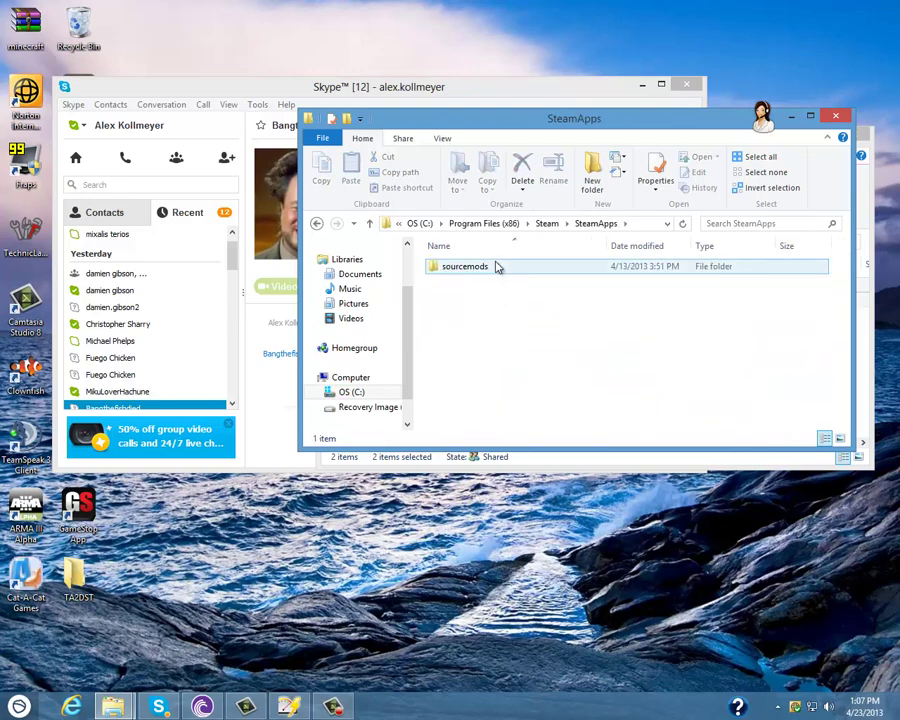
pyautogui.doubleClick(494, 267)
pyautogui.doubleClick(316, 223)
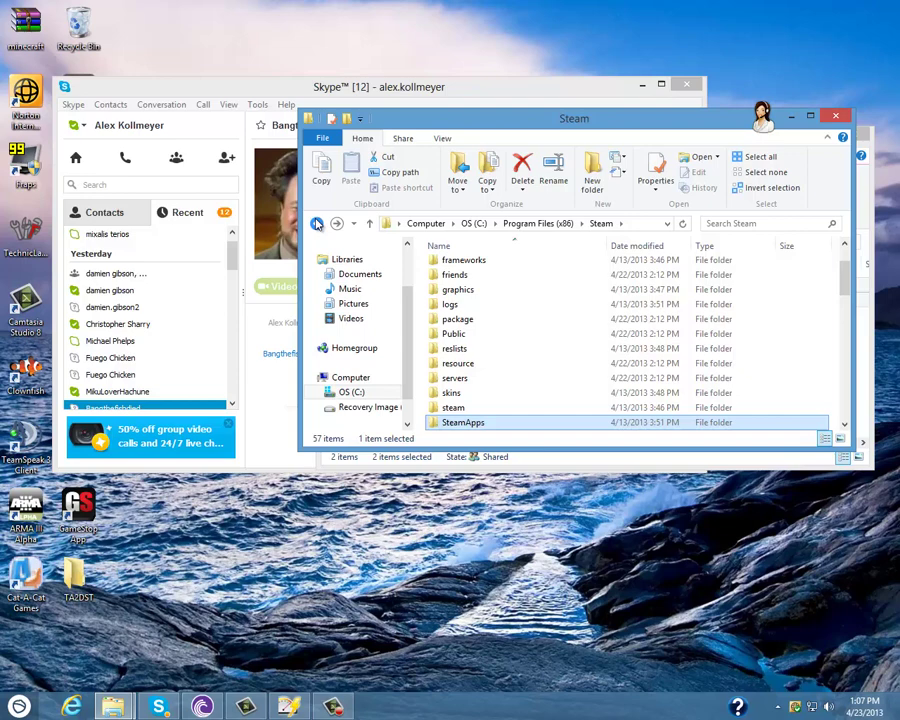
pyautogui.click(316, 223)
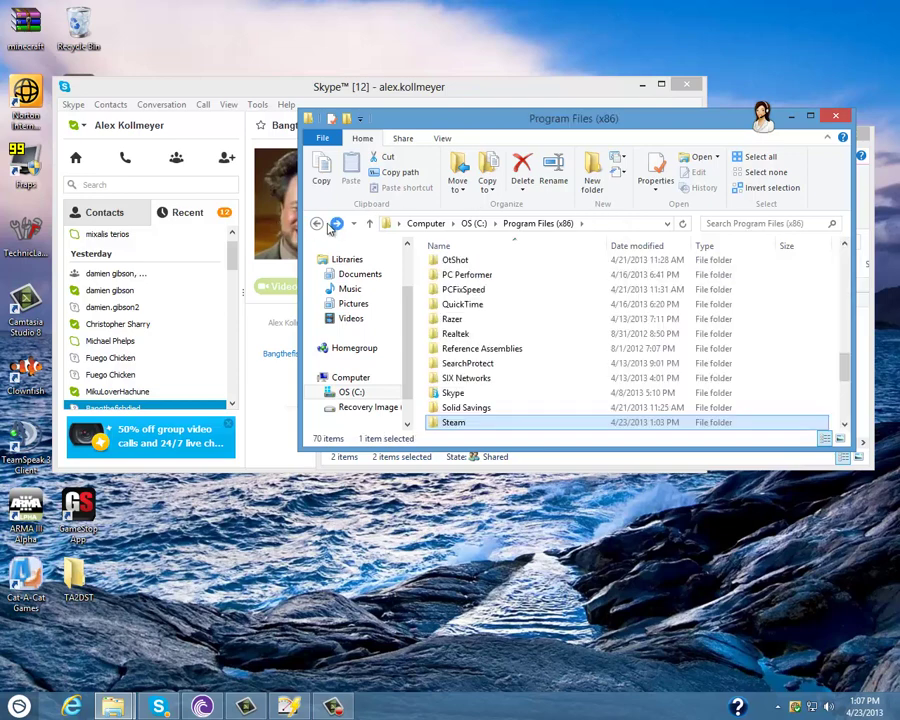
pyautogui.scroll(15, 462, 360)
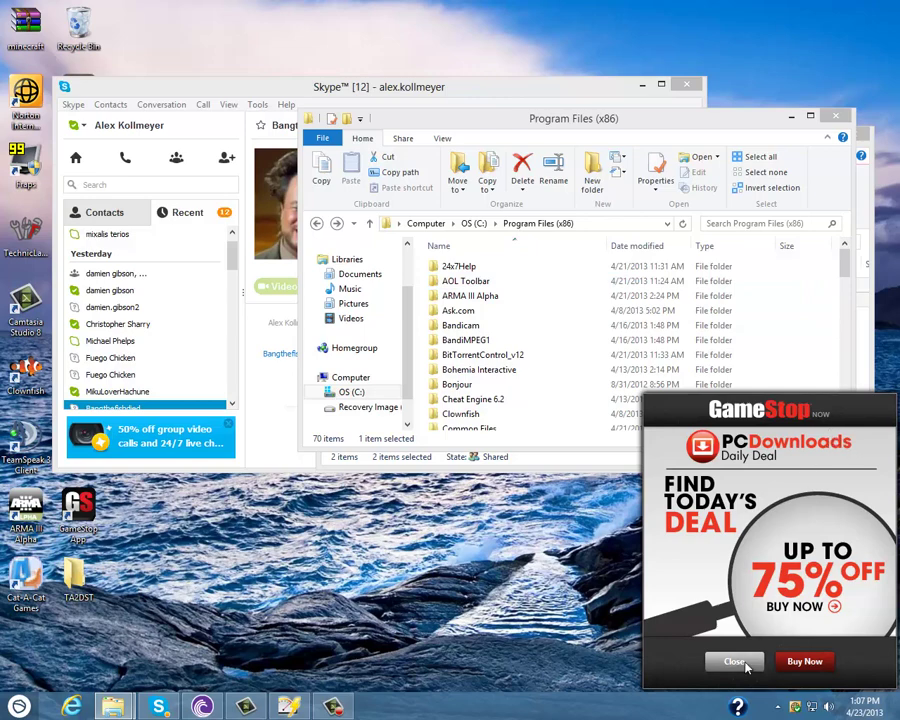
# Dismiss the GameStop advertisement and open the ArmA 2 folder inside Bohemia Interactive.
pyautogui.click(736, 662)
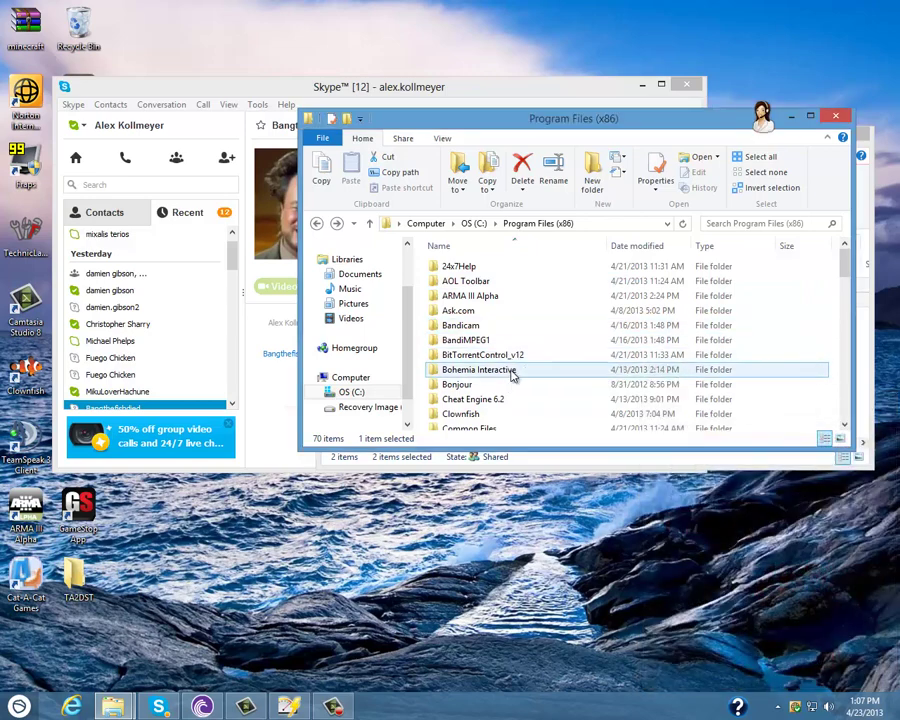
pyautogui.doubleClick(512, 372)
pyautogui.doubleClick(496, 266)
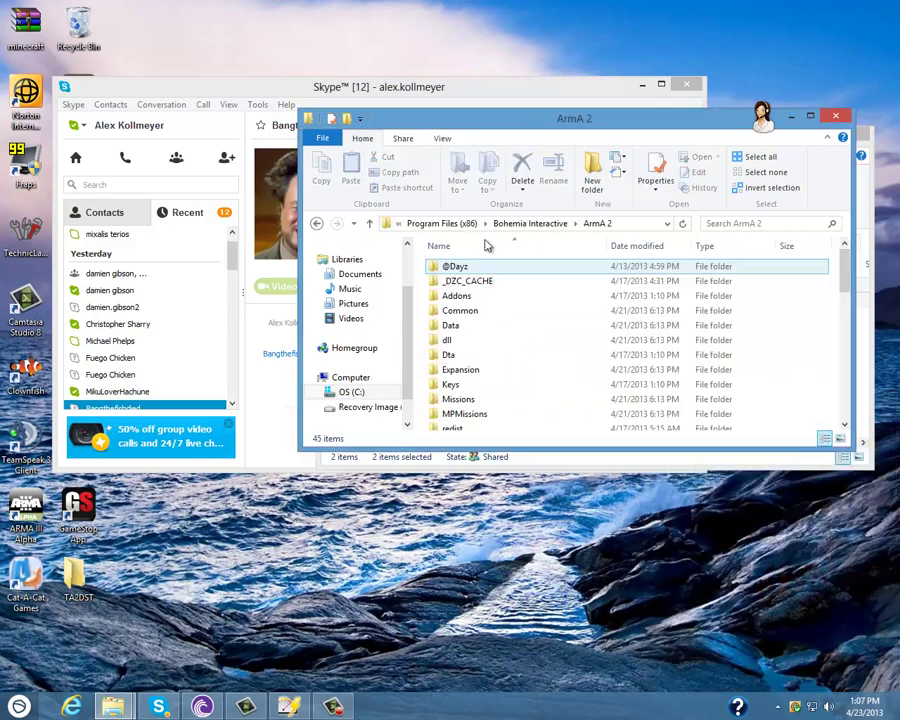
# Place the ArmA 2 and archive windows side by side and copy wuat and YourScript into ArmA 2, replacing existing files.
pyautogui.moveTo(470, 118); pyautogui.dragTo(2, 200)
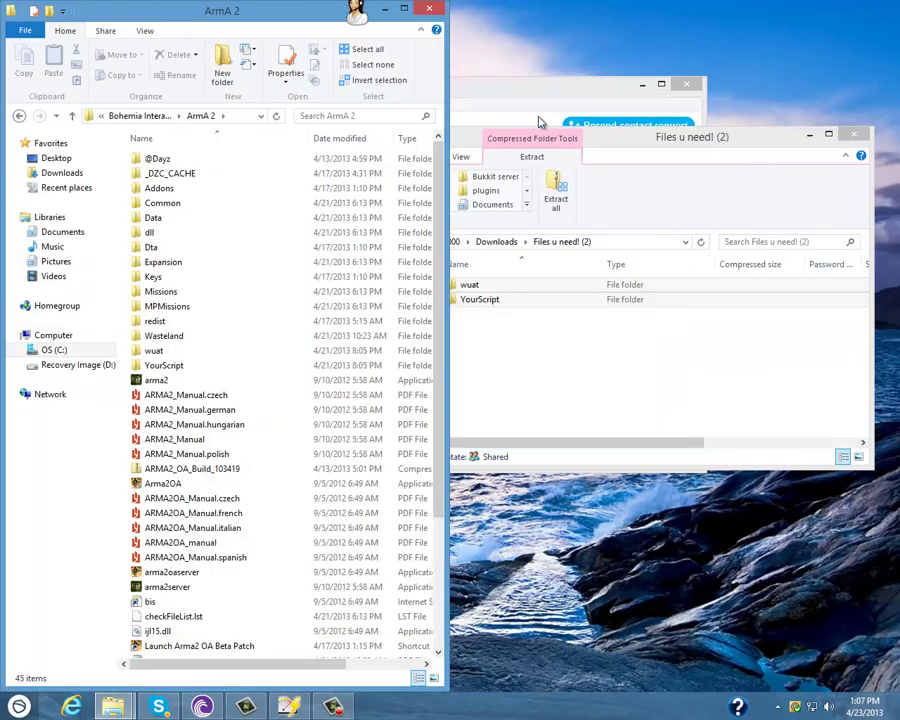
pyautogui.moveTo(696, 143); pyautogui.dragTo(898, 180)
pyautogui.moveTo(605, 173); pyautogui.dragTo(441, 280)
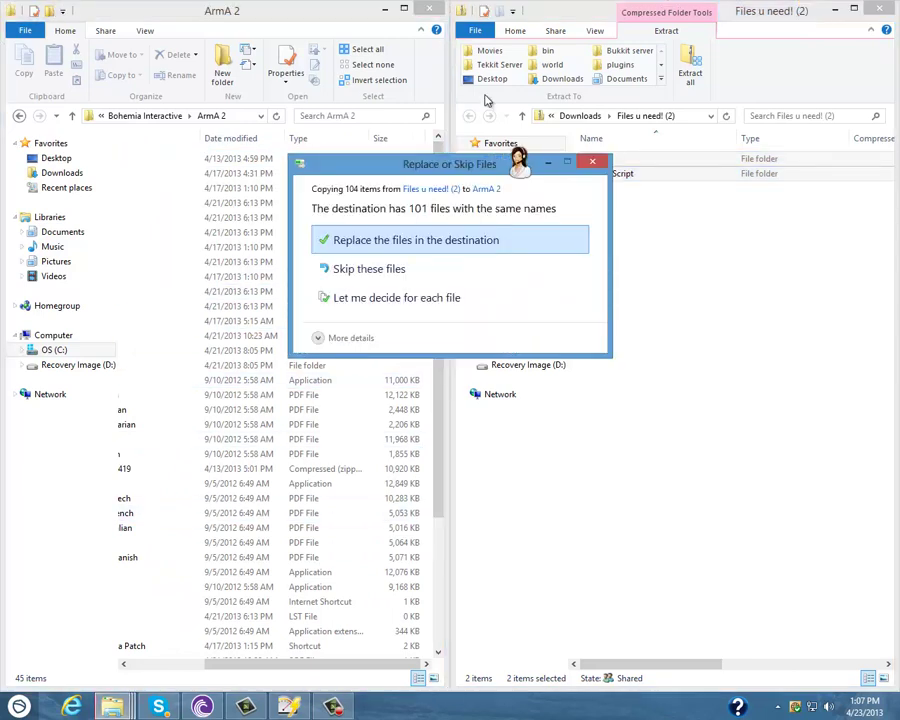
pyautogui.click(383, 240)
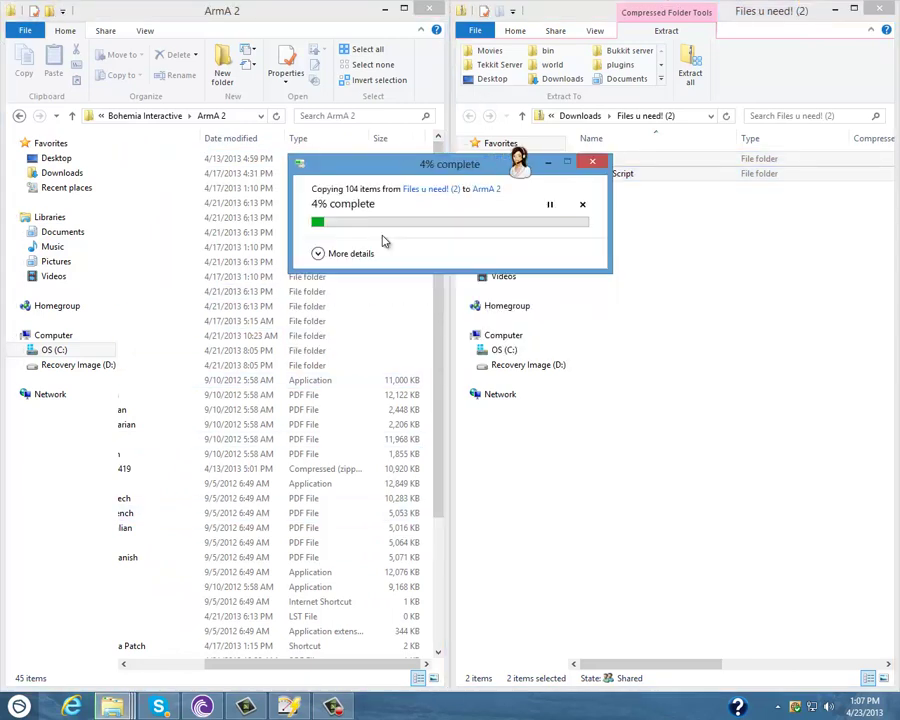
pyautogui.click(413, 284)
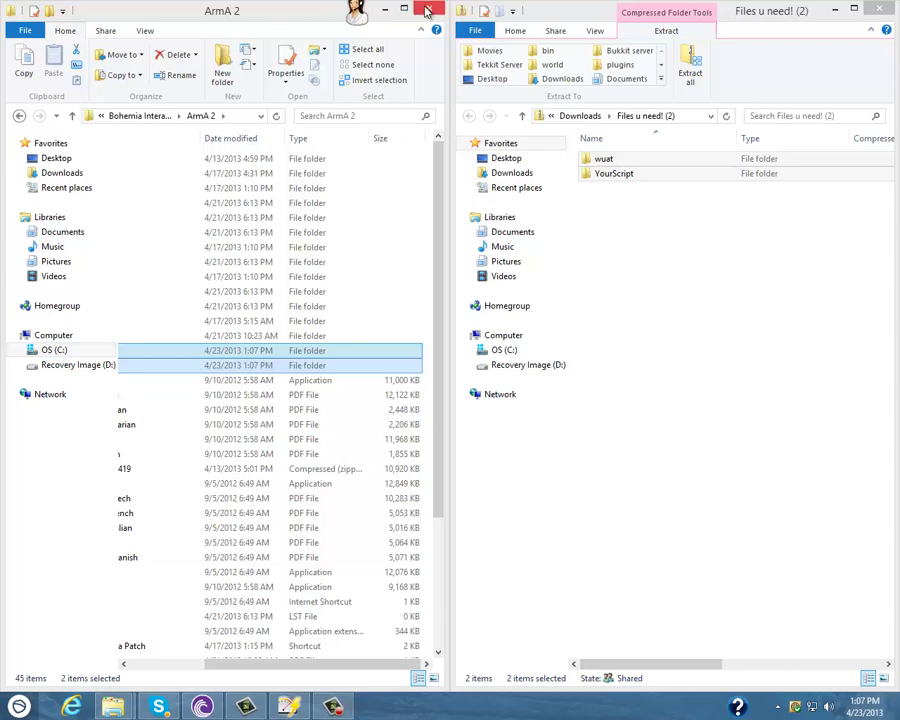
pyautogui.click(427, 10)
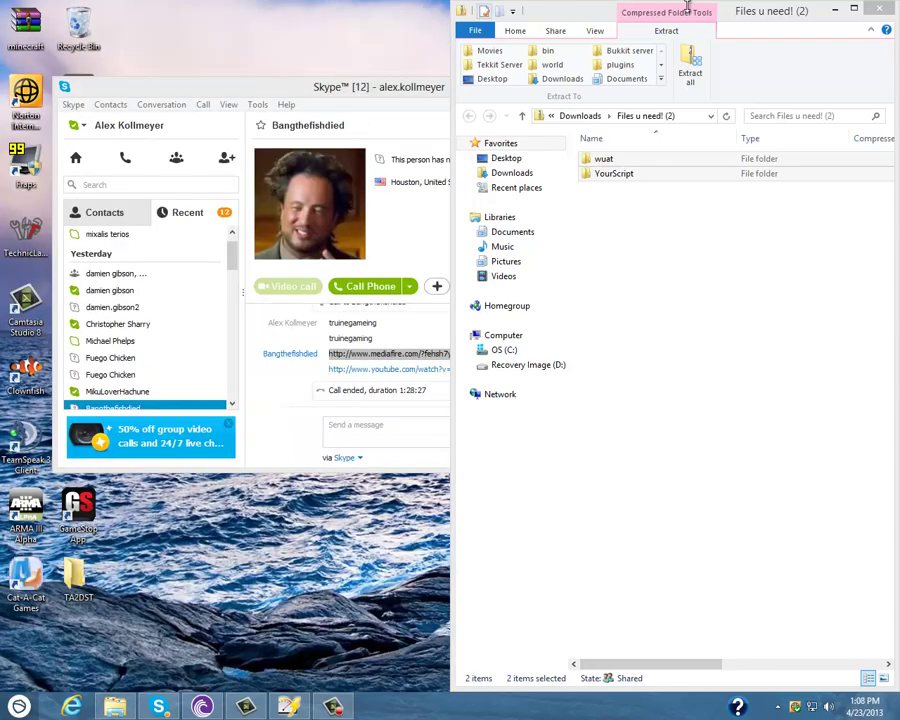
# Close the Files u need! (2) archive window and clear the link selection in the Skype chat.
pyautogui.click(881, 8)
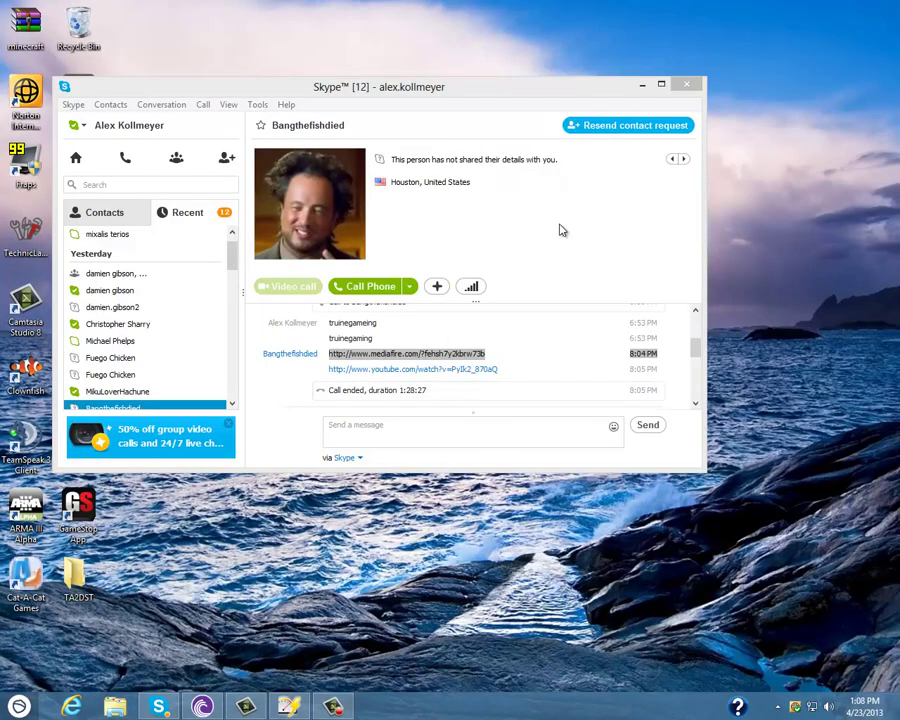
pyautogui.click(453, 397)
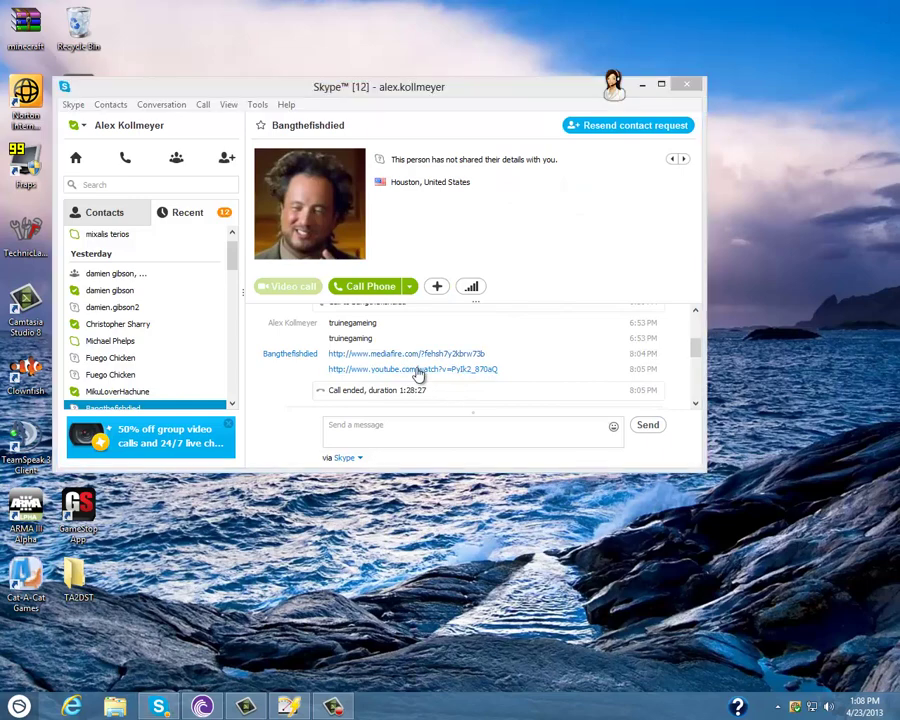
pyautogui.click(555, 349)
# Try to open the YouTube link from the Skype chat, and close the browser window that appears.
pyautogui.moveTo(698, 352)
pyautogui.mouseDown()
pyautogui.moveTo(698, 328)
pyautogui.moveTo(697, 346)
pyautogui.mouseUp()
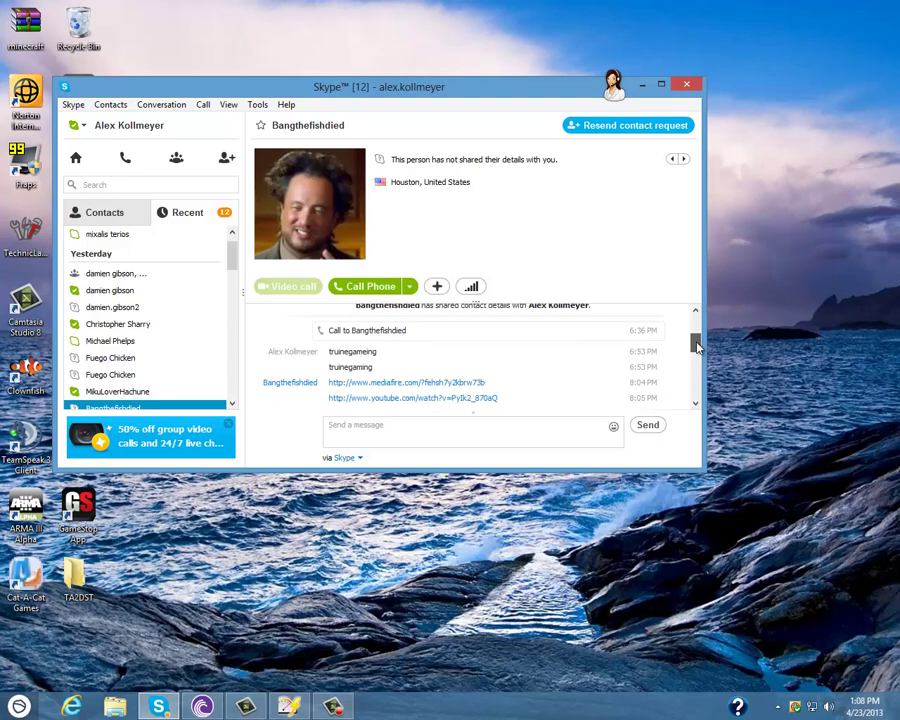
pyautogui.click(486, 399)
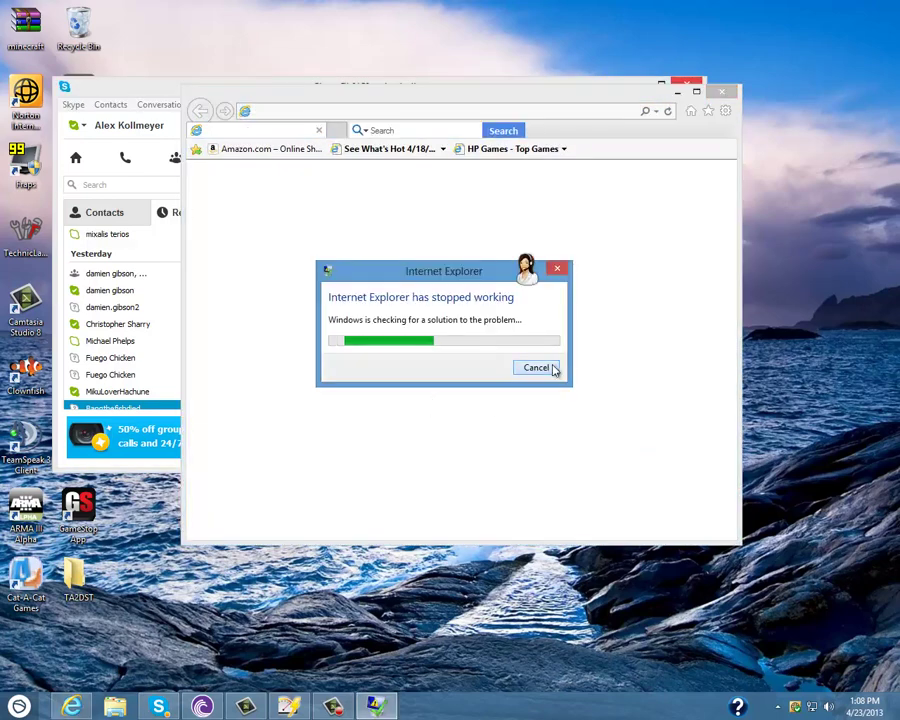
pyautogui.click(536, 367)
pyautogui.click(723, 90)
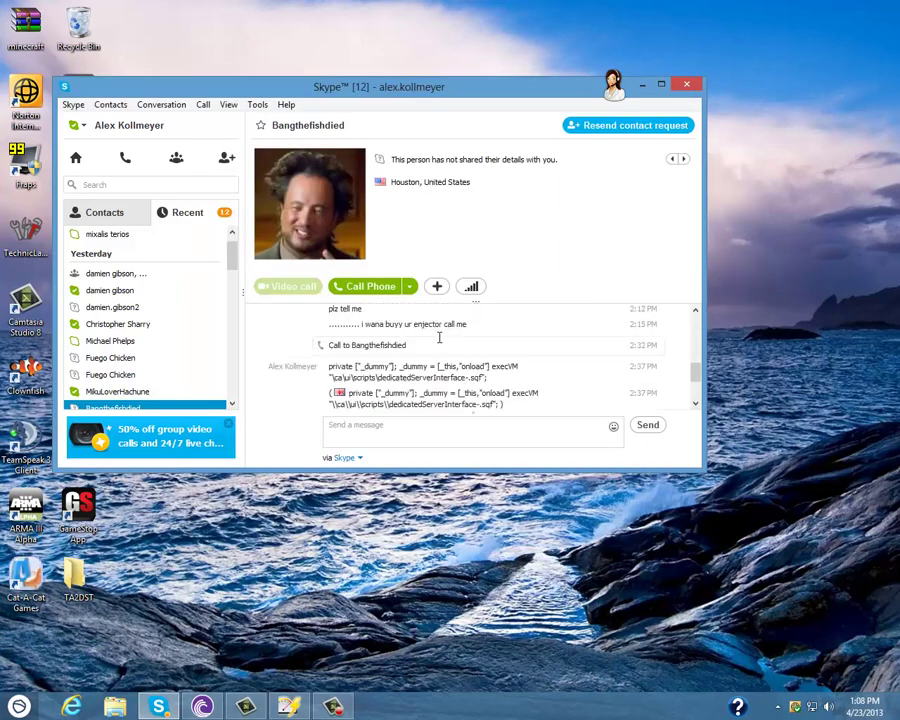
# Copy the 2:39 PM dedicatedServerInterface.sqf script line from the Skype chat and minimize Skype.
pyautogui.moveTo(489, 347); pyautogui.dragTo(329, 332)
pyautogui.hotkey('ctrl', 'c')
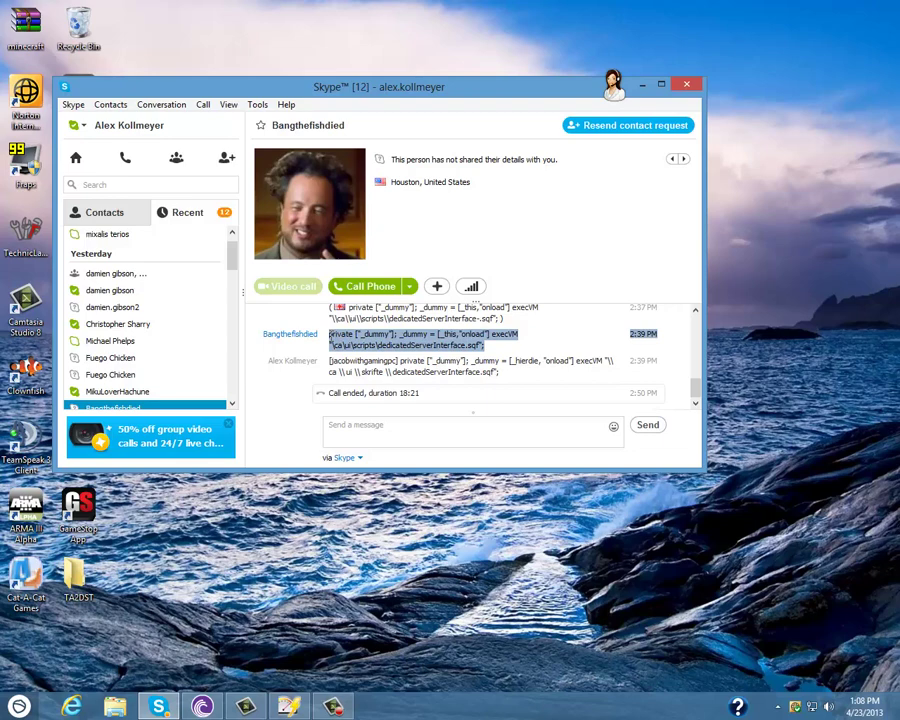
pyautogui.rightClick(332, 341)
pyautogui.click(400, 343)
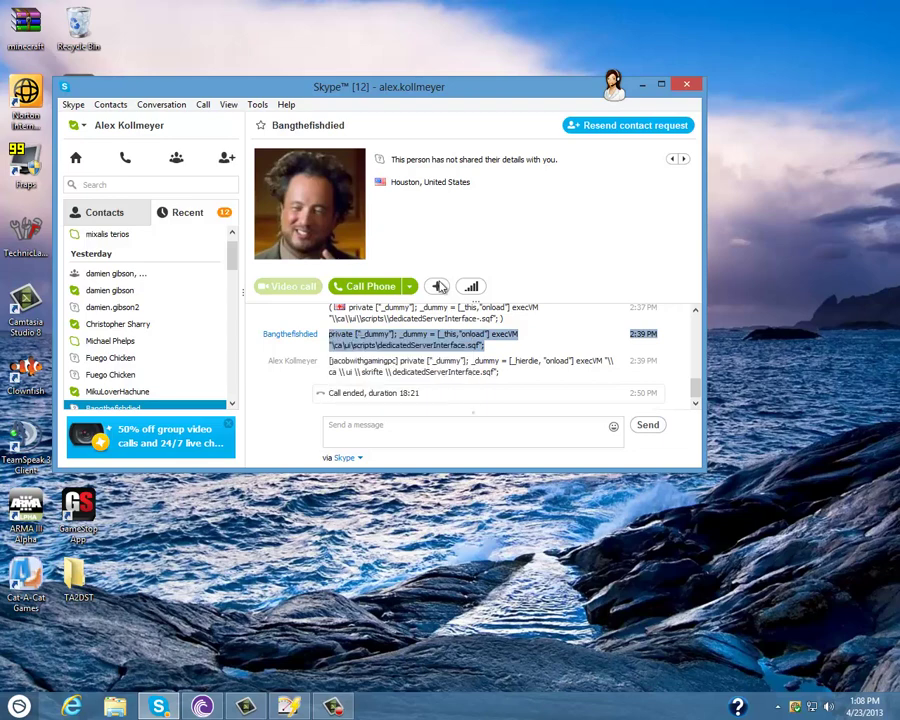
pyautogui.click(640, 86)
# Create a text document on the desktop named "Script Inuput 1".
pyautogui.rightClick(344, 140)
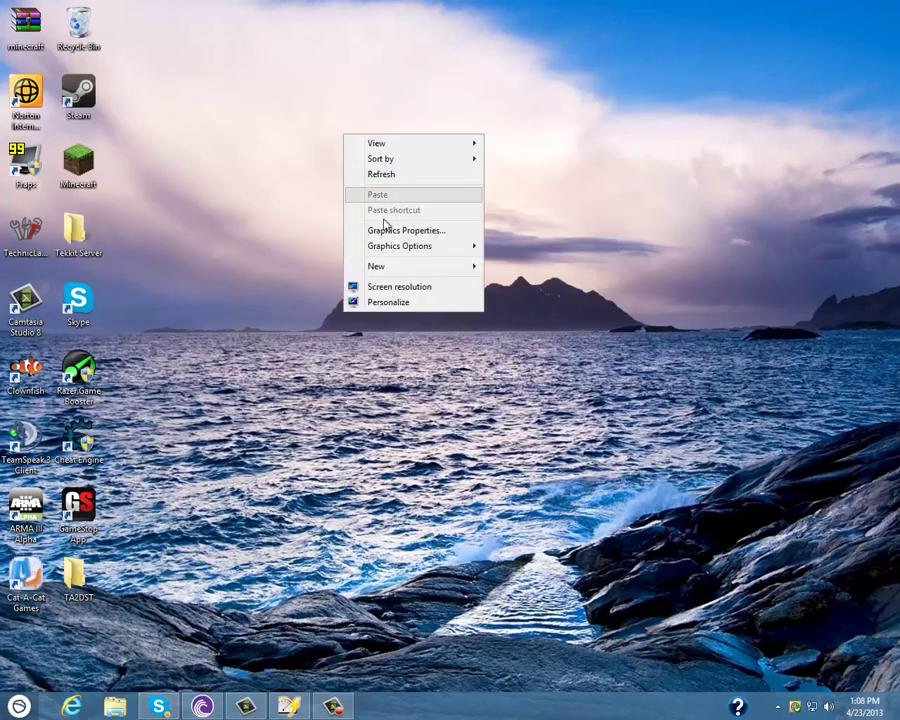
pyautogui.moveTo(390, 266)
pyautogui.click(522, 380)
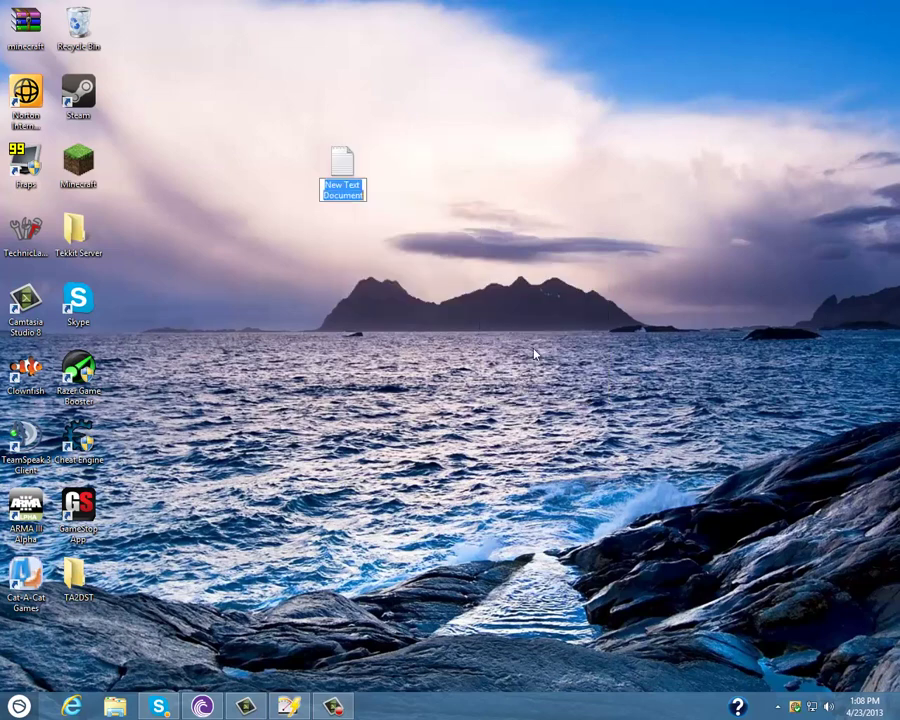
pyautogui.write('Script Inuput 1')
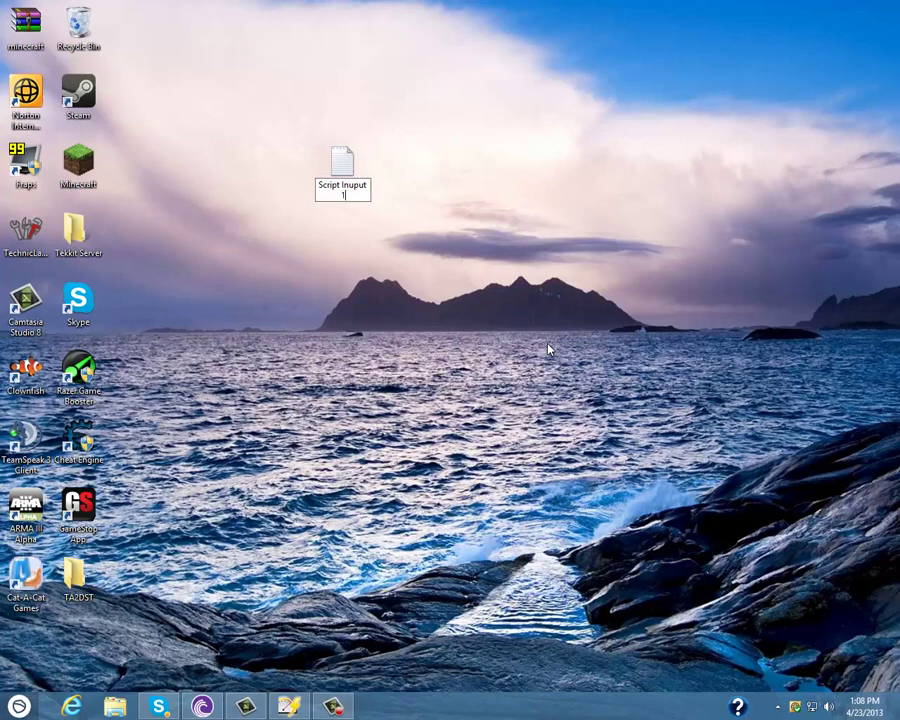
pyautogui.press('Return')
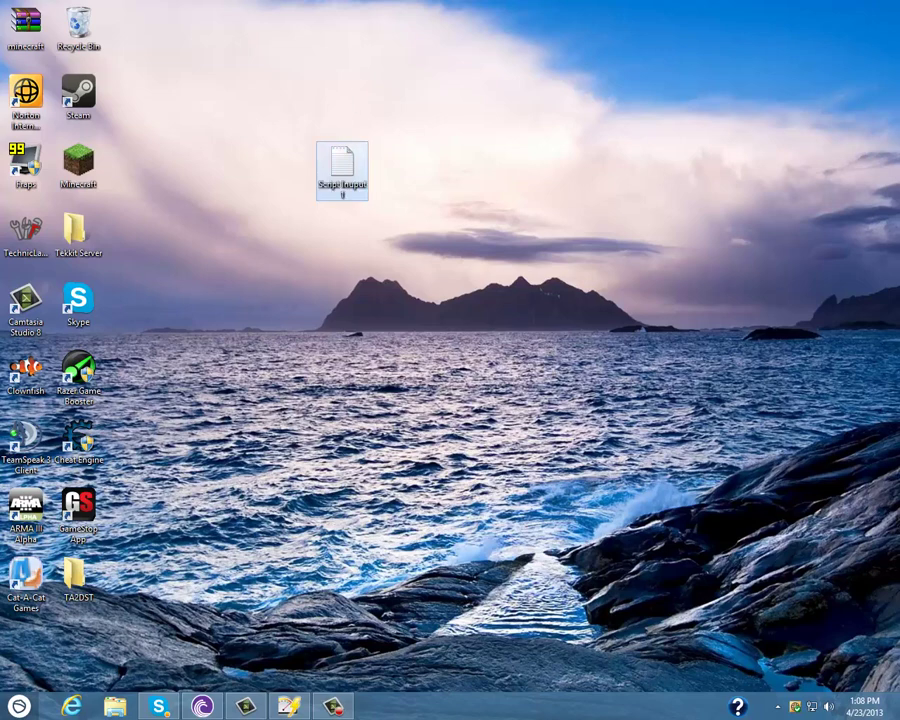
# Paste the copied dedicatedServerInterface.sqf line into the Script Inuput 1 document, save it and close it.
pyautogui.doubleClick(344, 162)
pyautogui.hotkey('ctrl', 'v')
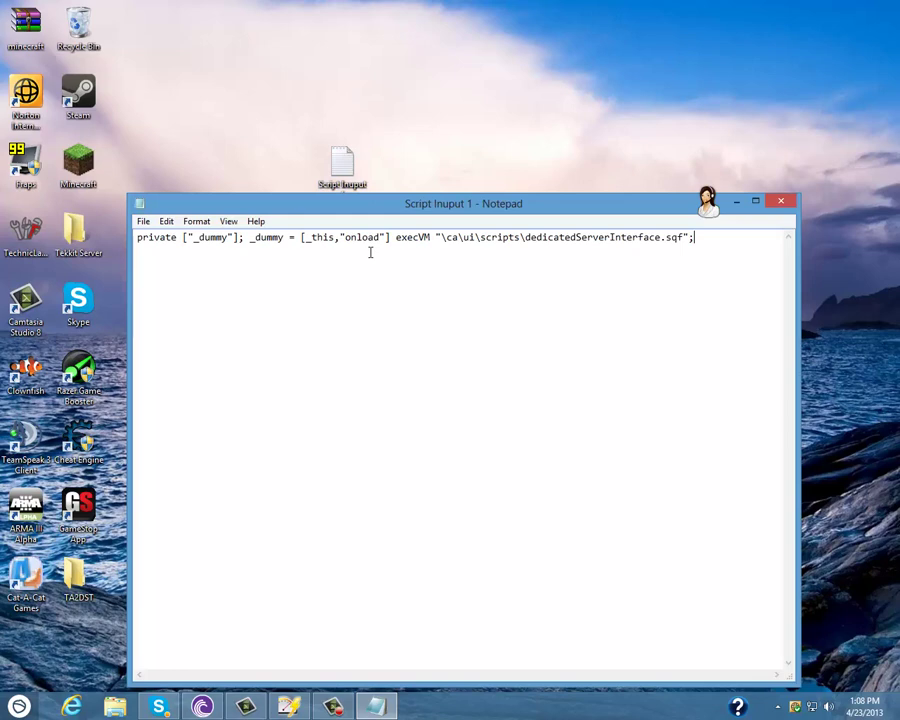
pyautogui.click(143, 222)
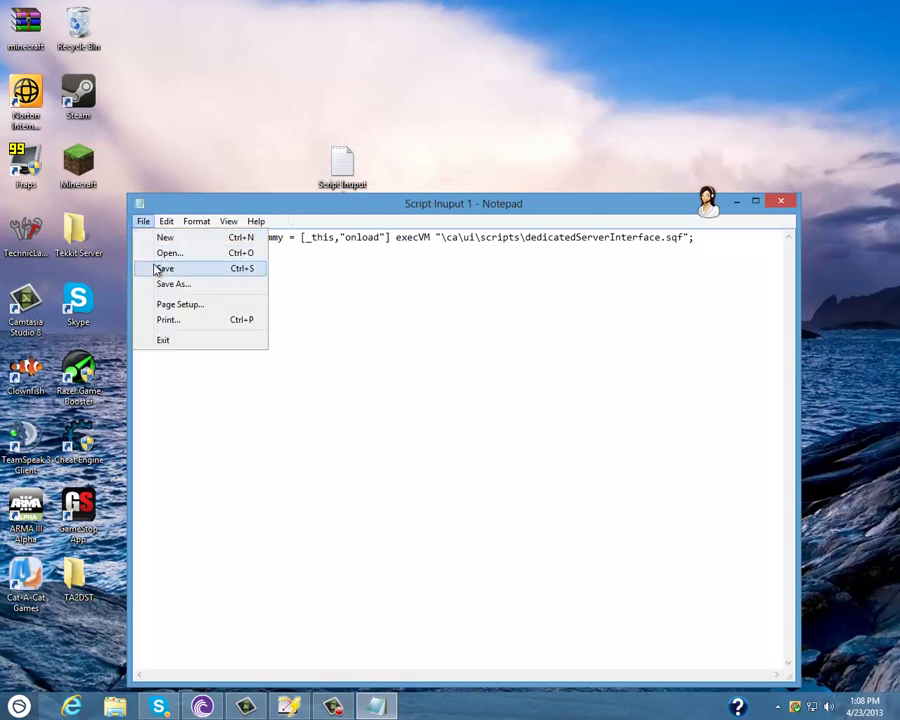
pyautogui.click(158, 267)
pyautogui.click(780, 202)
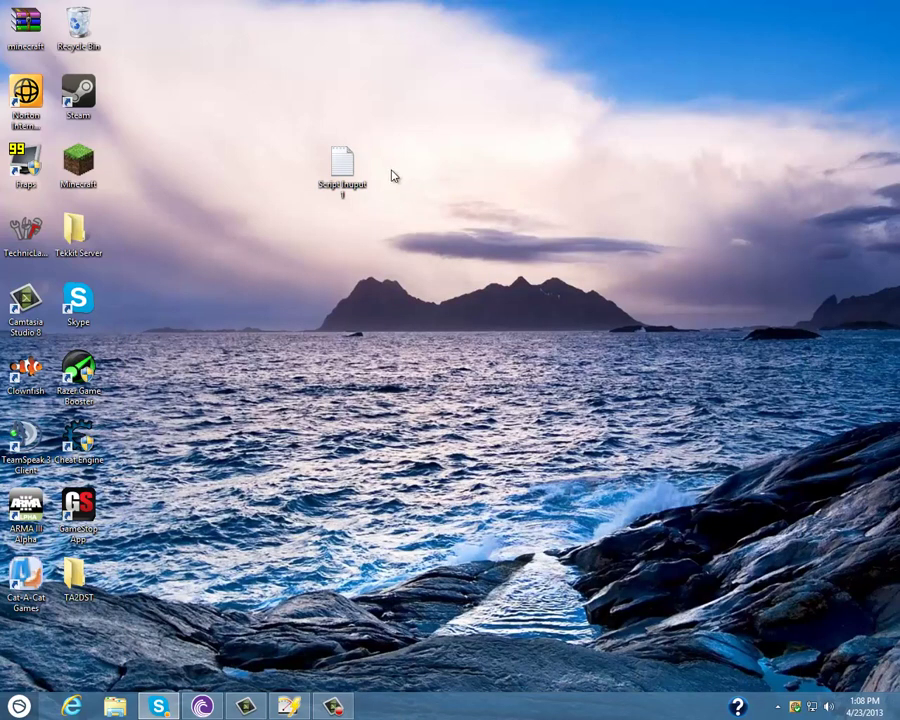
# Create a second text document on the desktop named "Script Relpace", beside Script Inuput 1.
pyautogui.rightClick(392, 176)
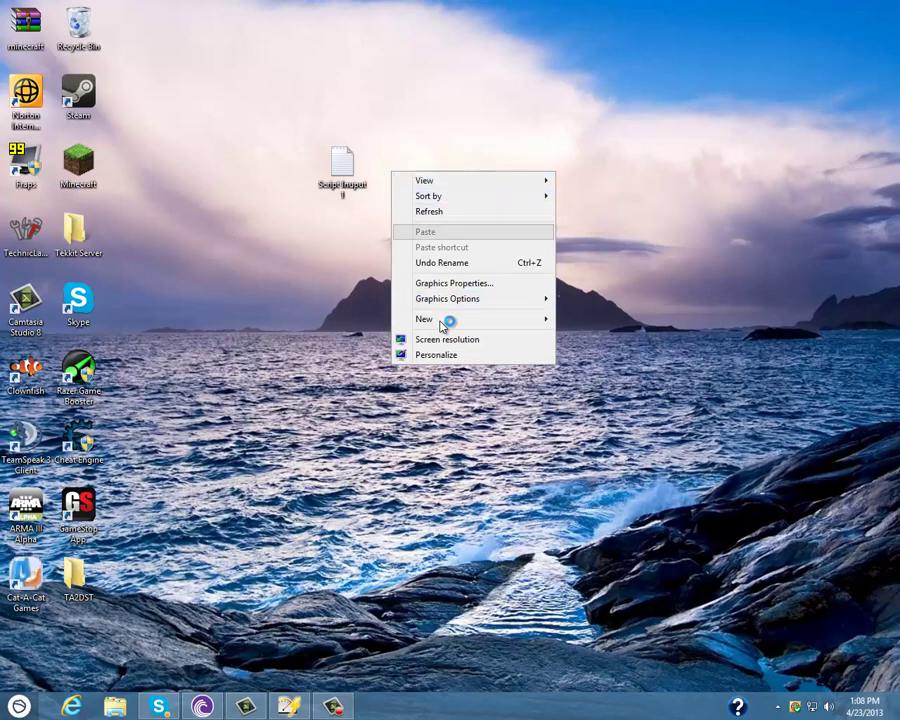
pyautogui.press('Escape')
pyautogui.rightClick(392, 171)
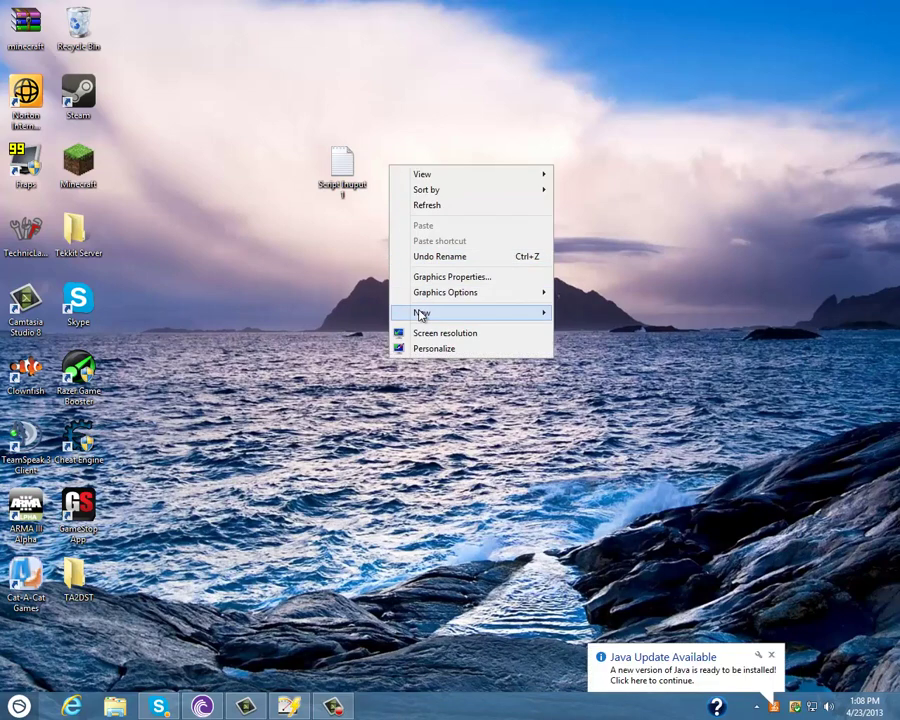
pyautogui.moveTo(418, 313)
pyautogui.click(633, 426)
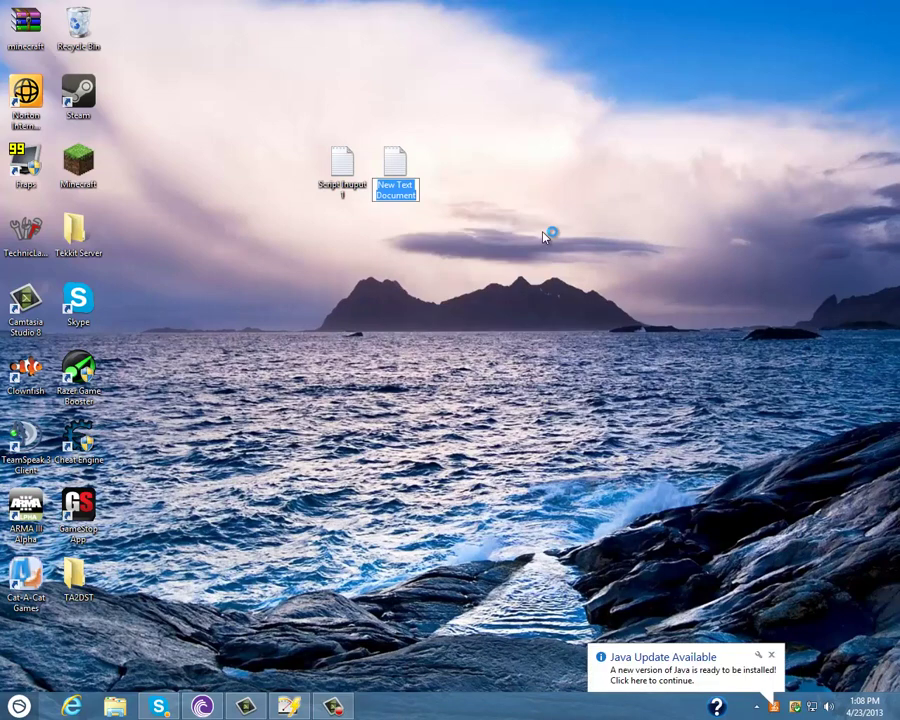
pyautogui.write('Script')
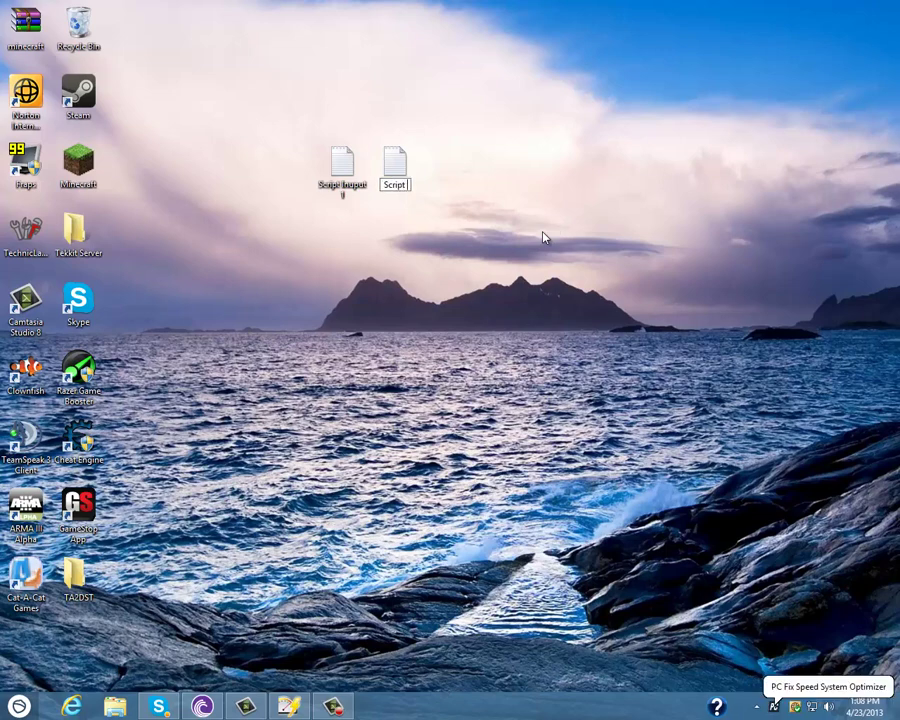
pyautogui.write(' Release')
pyautogui.press('Return')
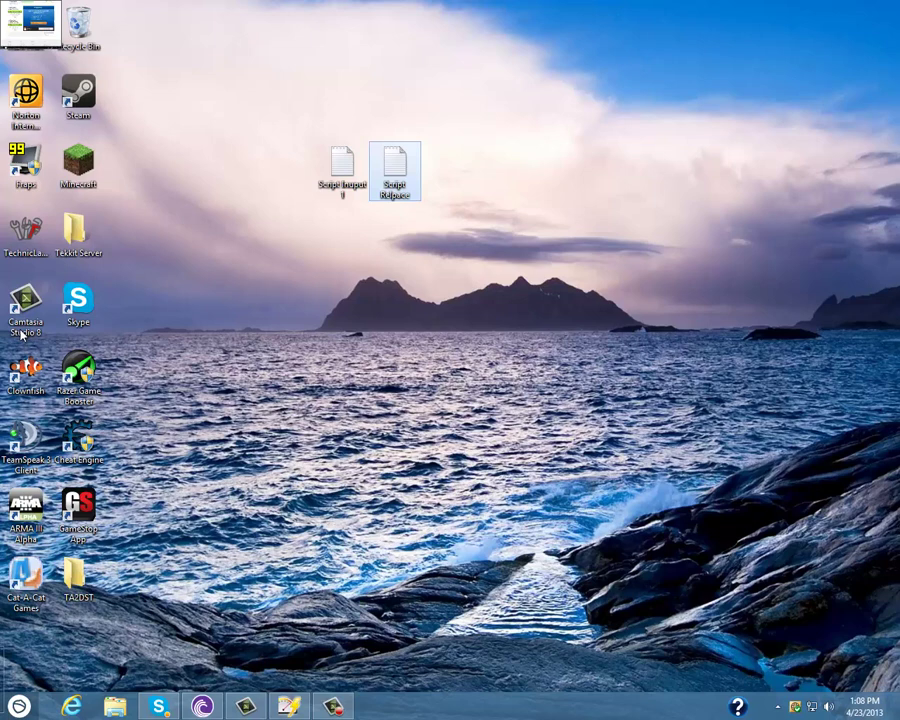
# Copy the YouTube link from the earlier messages in the Skype chat and minimize Skype.
pyautogui.click(169, 703)
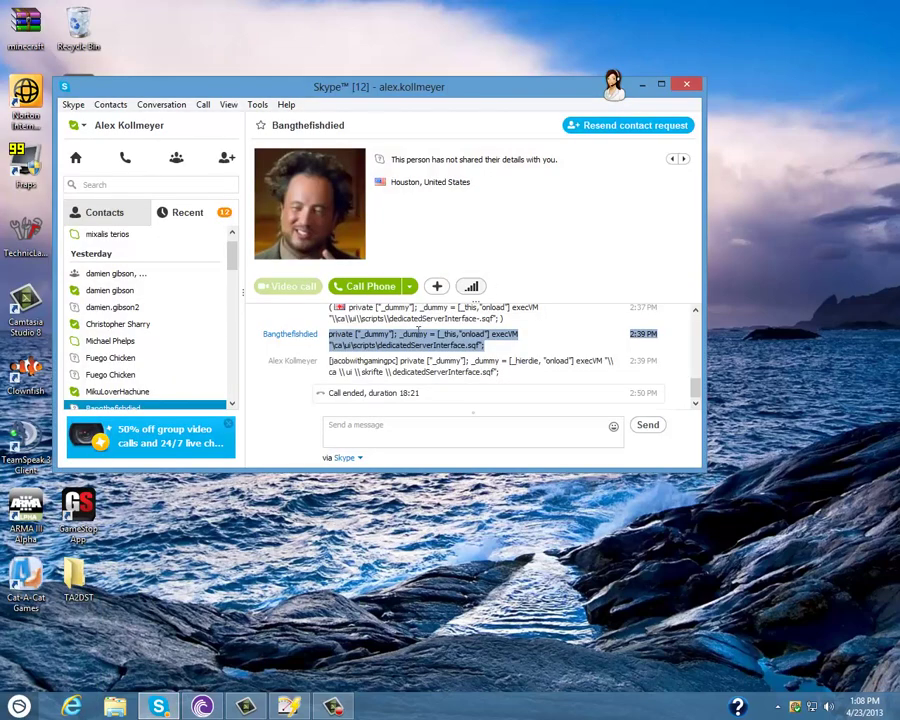
pyautogui.scroll(10, 485, 402)
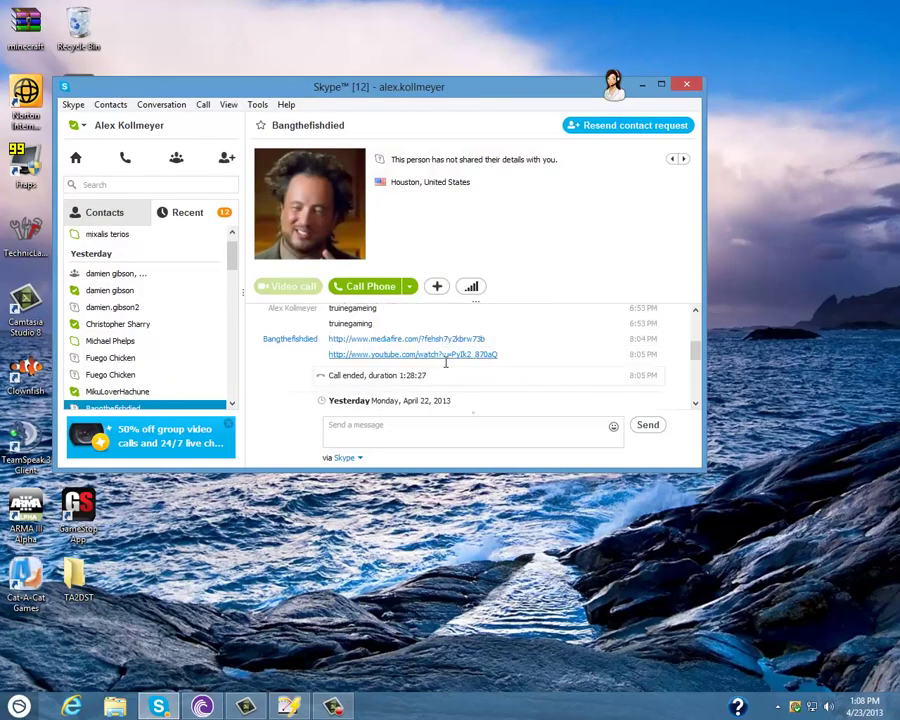
pyautogui.moveTo(507, 360); pyautogui.dragTo(342, 353)
pyautogui.rightClick(330, 352)
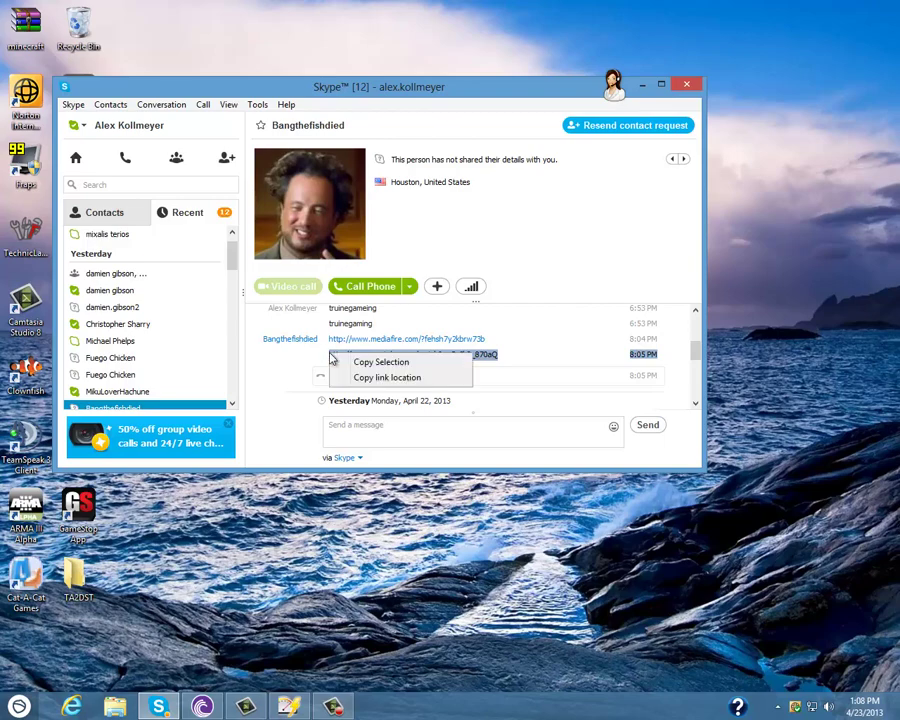
pyautogui.click(352, 360)
pyautogui.click(643, 85)
# Switch to the full-screen Internet Explorer, load the copied YouTube link in place of the MediaFire page and pause the video.
pyautogui.click(5, 4)
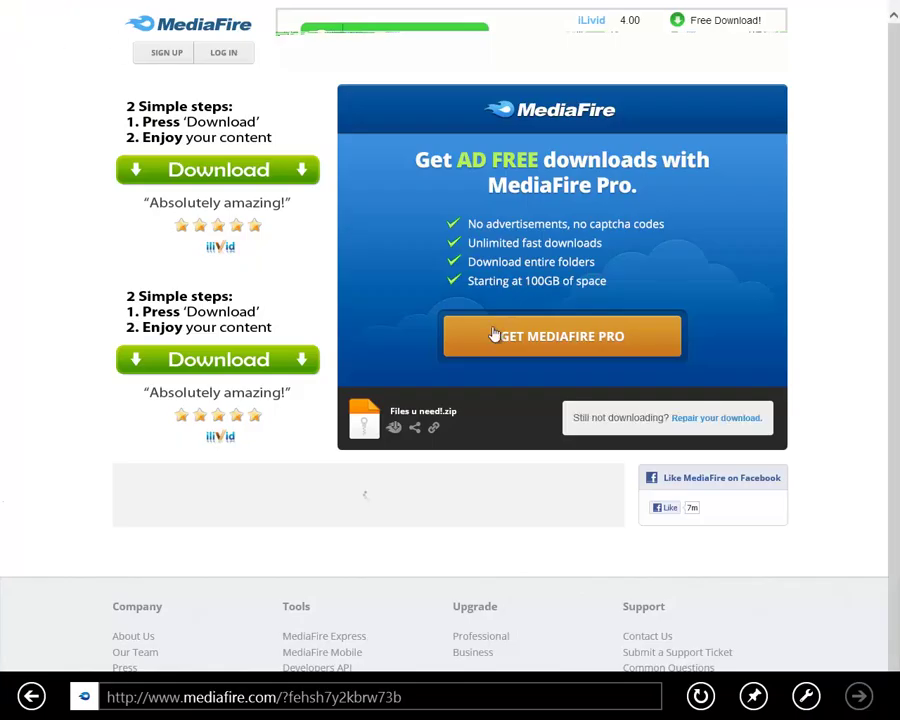
pyautogui.rightClick(308, 483)
pyautogui.click(277, 697)
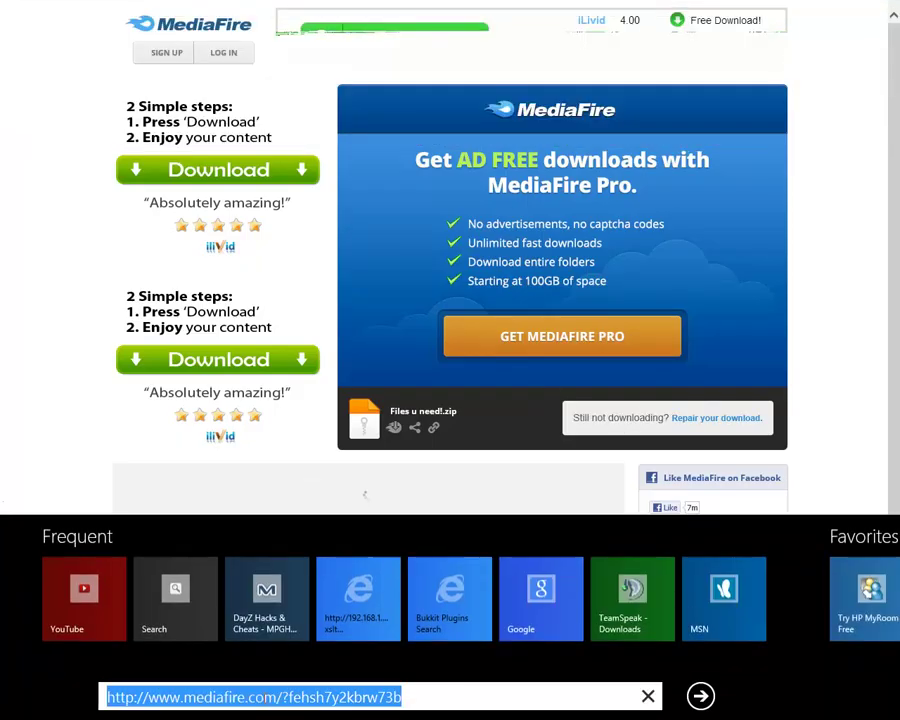
pyautogui.hotkey('ctrl', 'v')
pyautogui.press('Return')
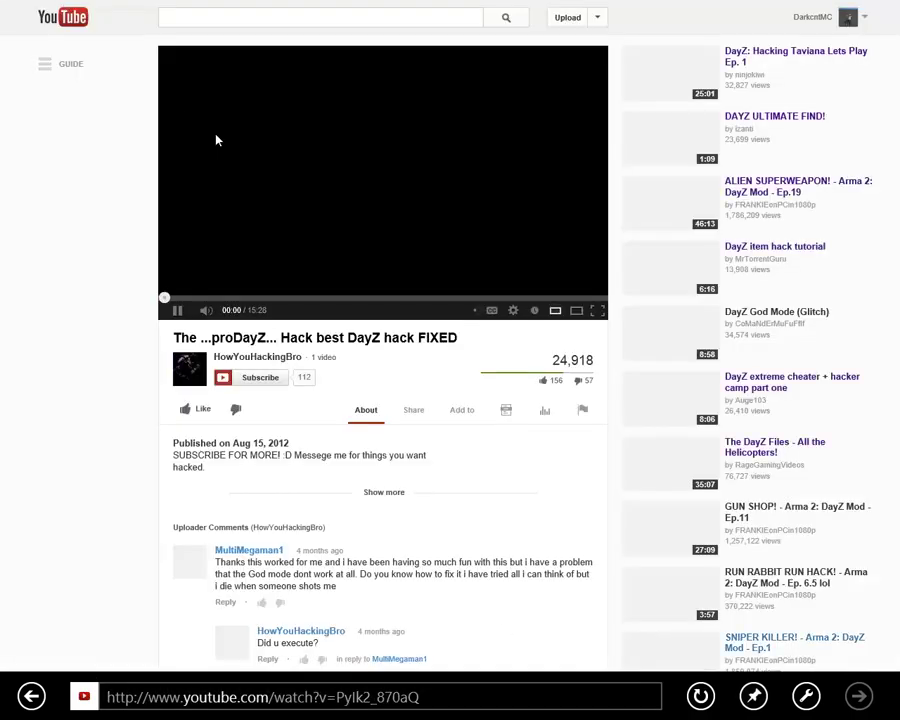
pyautogui.scroll(-1, 400, 7)
pyautogui.click(400, 7)
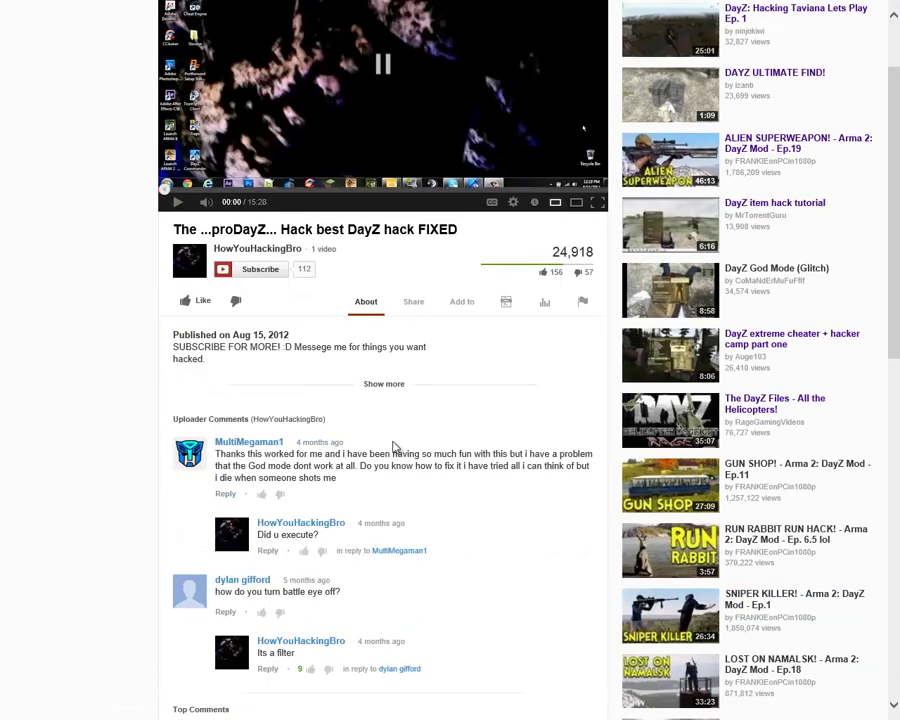
# Expand the video description, copy the Step 6 line execVM "\YourScript\keybinds.sqf"; and return to the desktop.
pyautogui.click(383, 384)
pyautogui.scroll(-4, 316, 527)
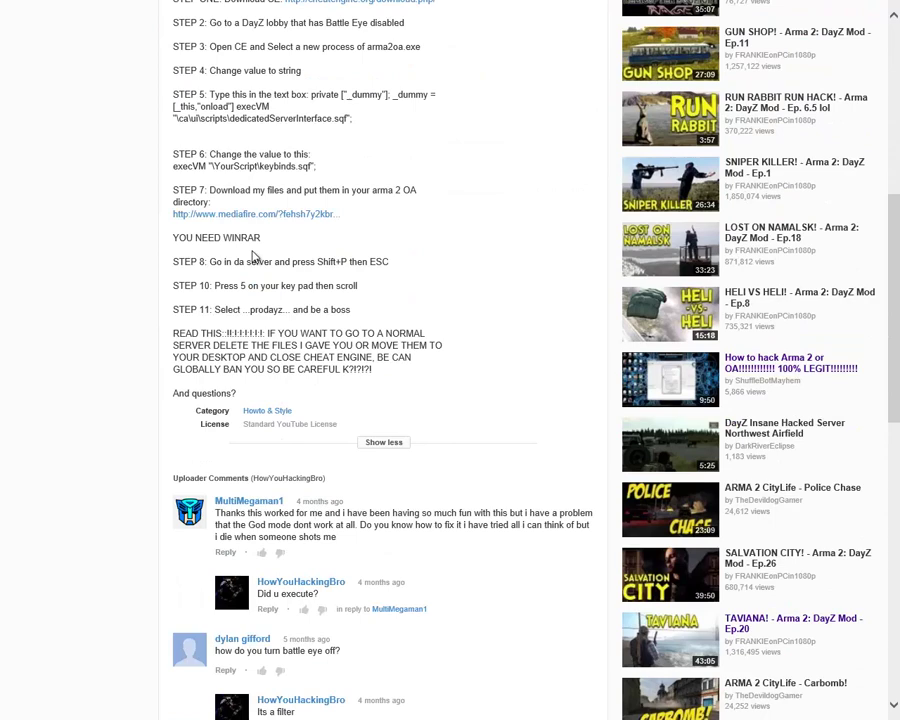
pyautogui.moveTo(316, 167); pyautogui.dragTo(159, 169)
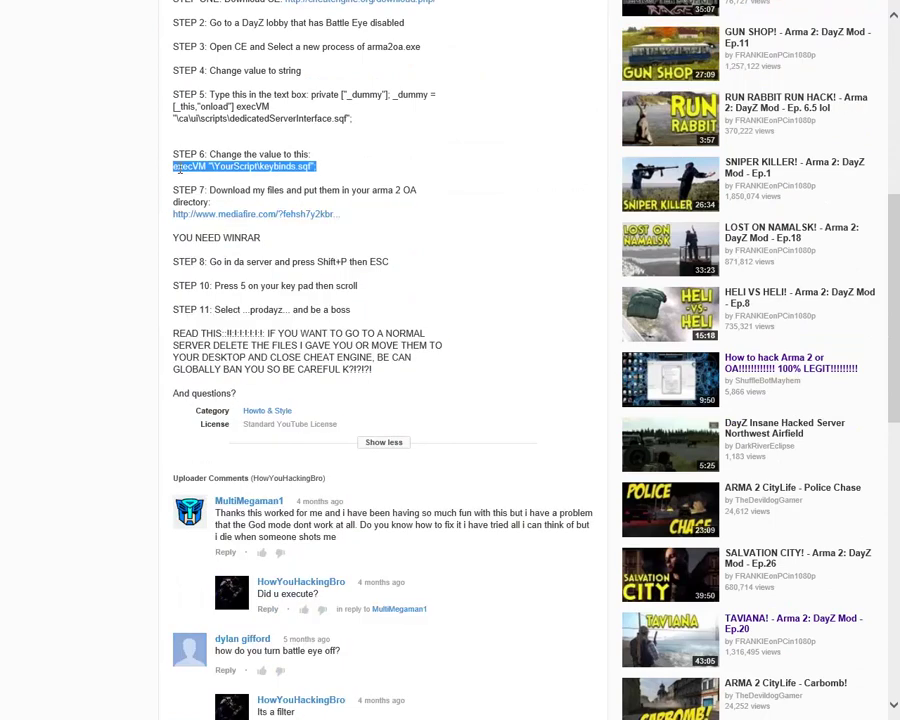
pyautogui.rightClick(180, 170)
pyautogui.click(172, 148)
pyautogui.click(20, 20)
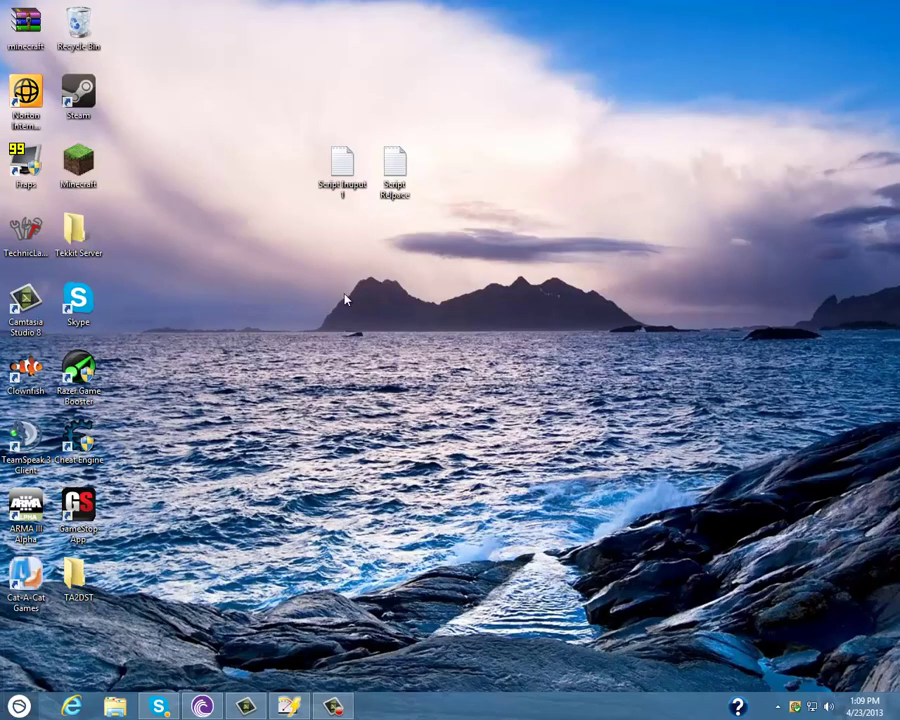
# Paste the copied keybinds.sqf line into the Script Relpace document, save it and close it.
pyautogui.doubleClick(399, 181)
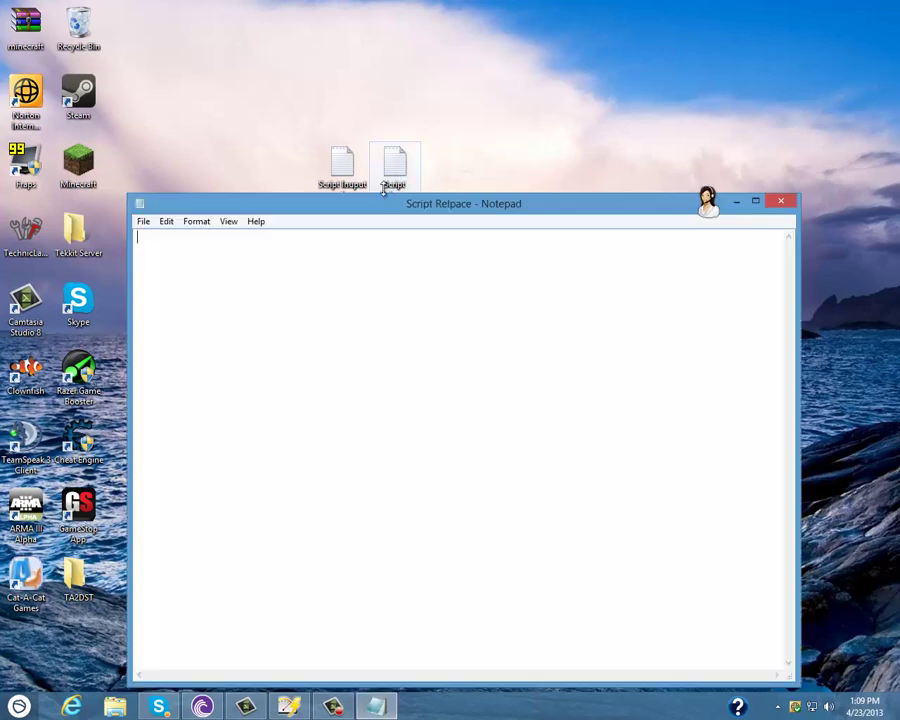
pyautogui.hotkey('ctrl', 'v')
pyautogui.click(144, 221)
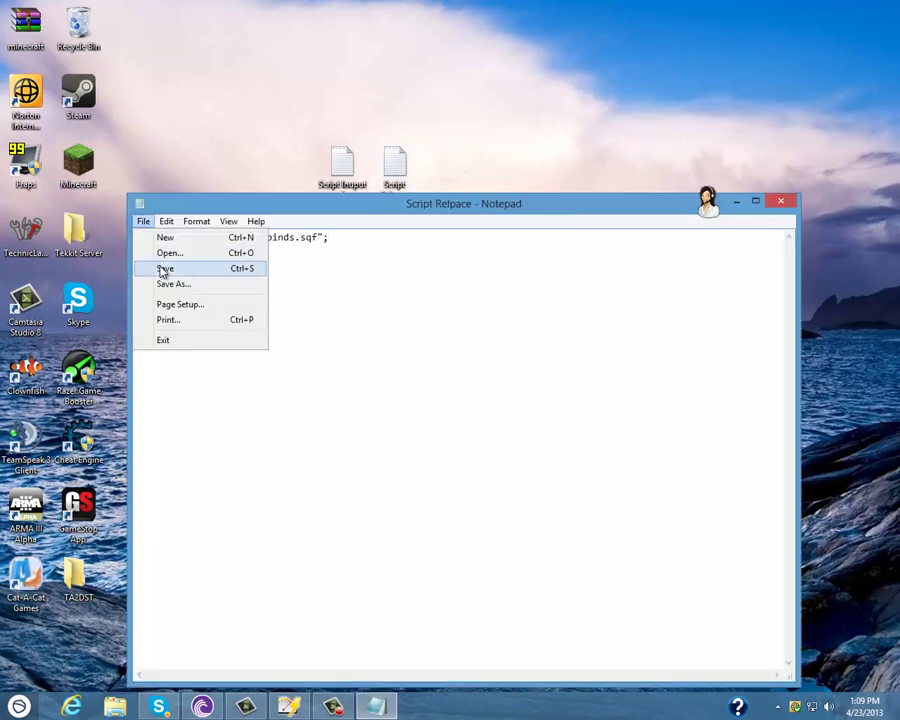
pyautogui.click(163, 267)
pyautogui.click(780, 202)
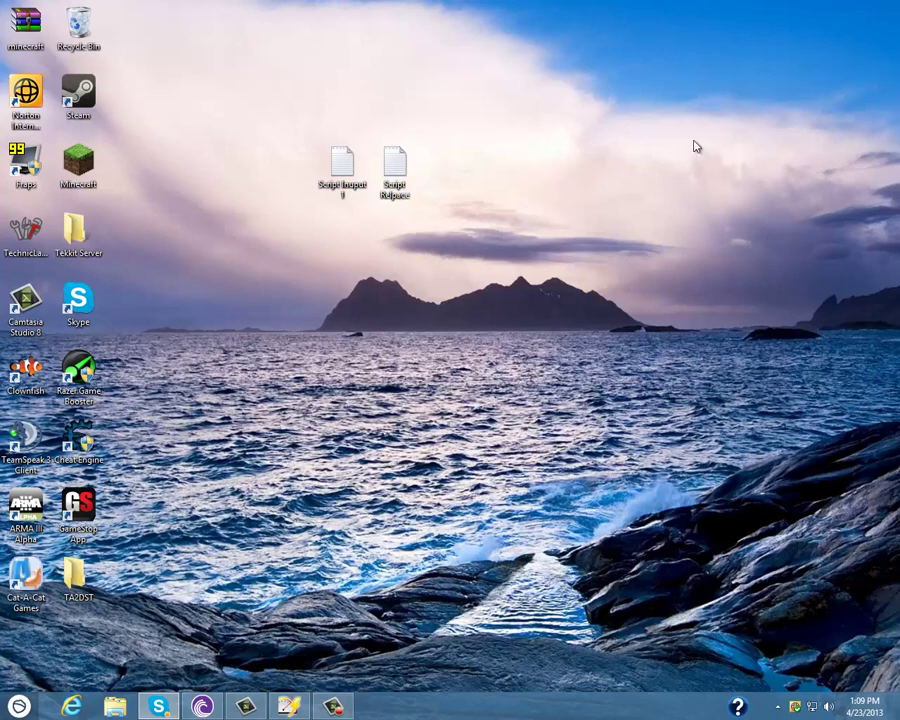
# Start Cheat Engine and launch ARMA II: Operation Arrowhead from the My Games list of the GameStop App, closing that app.
pyautogui.doubleClick(78, 440)
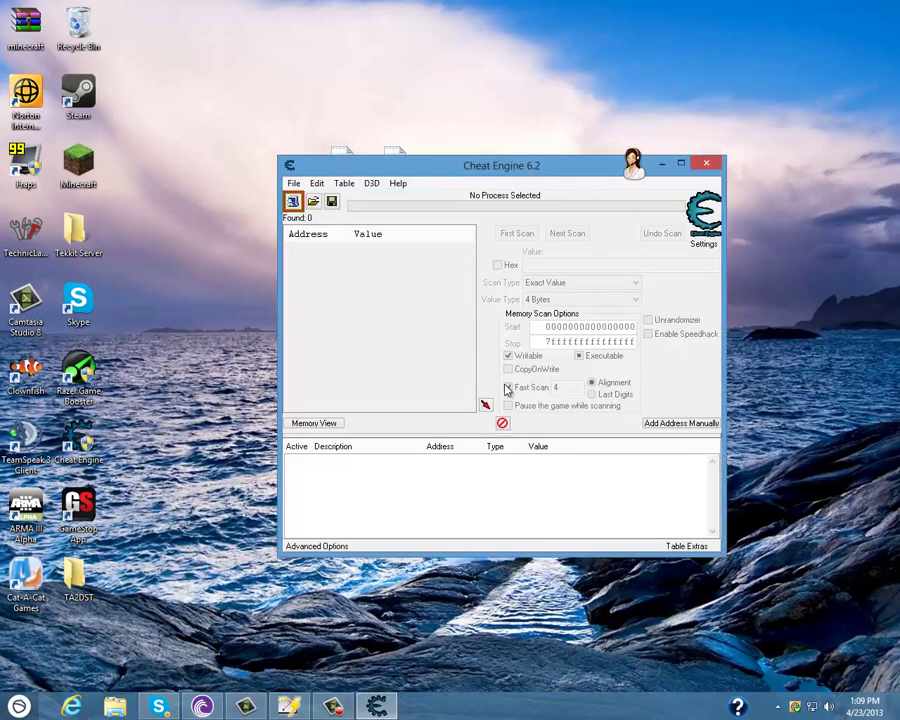
pyautogui.click(94, 525)
pyautogui.doubleClick(92, 524)
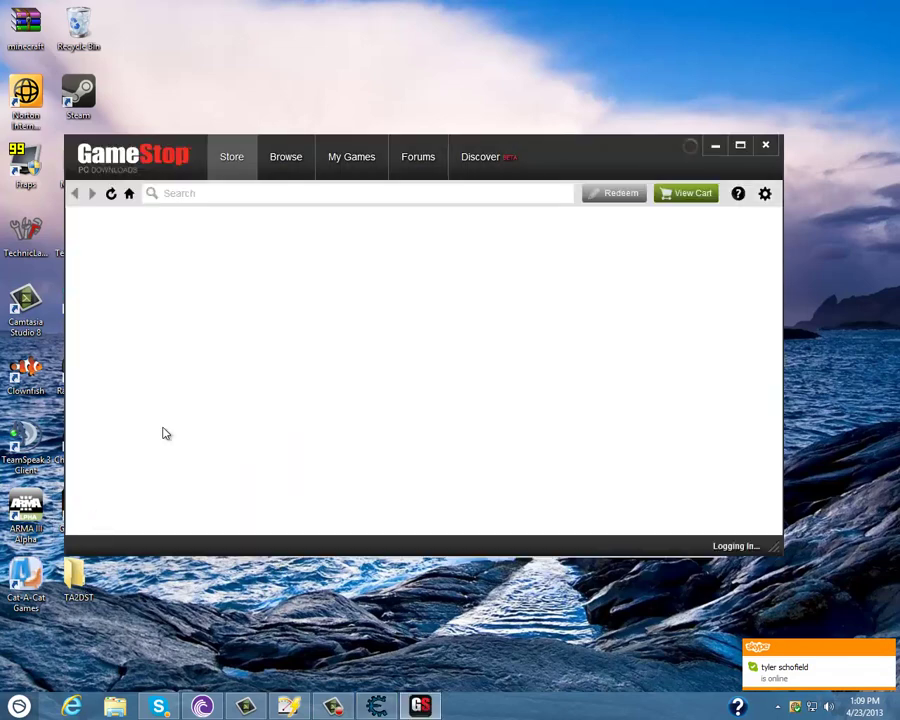
pyautogui.click(369, 156)
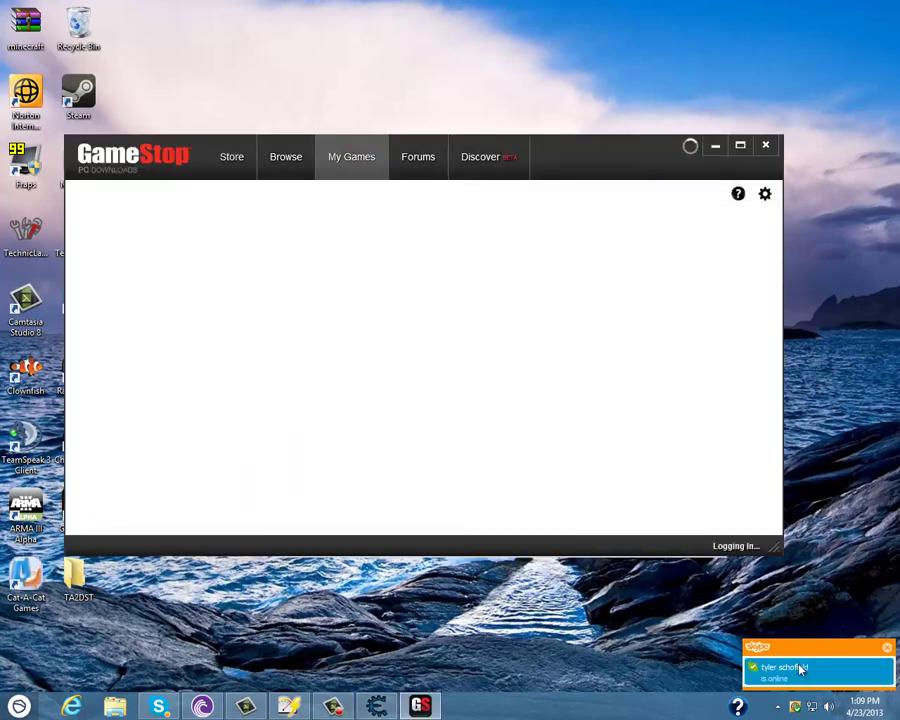
pyautogui.moveTo(377, 303)
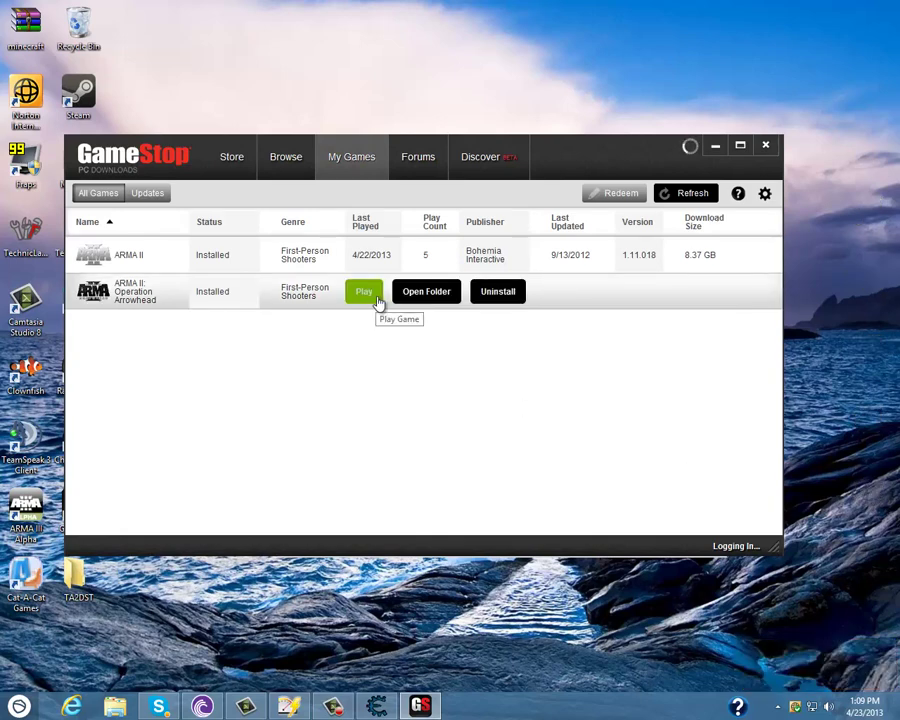
pyautogui.click(377, 303)
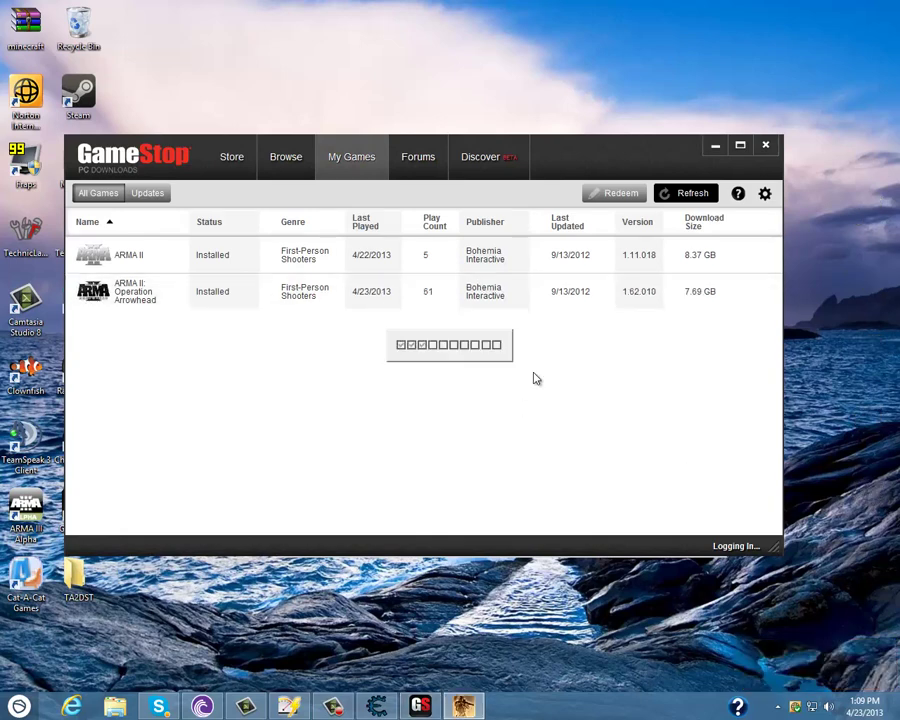
pyautogui.click(765, 148)
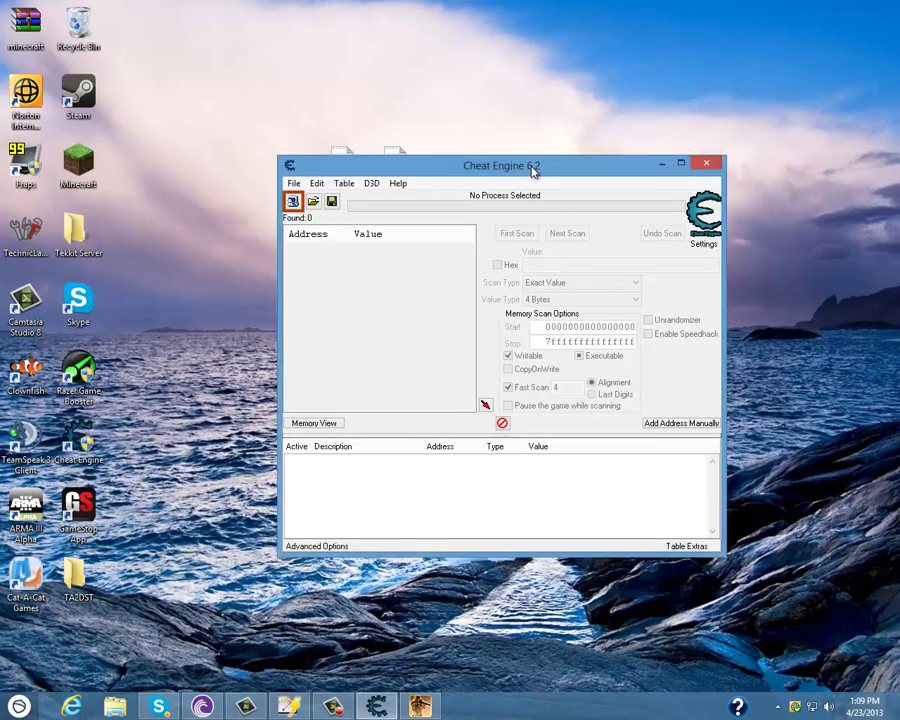
# Attach Cheat Engine to the Arma2OA.exe process without loading the associated table, and cancel the 24x7Help problem check.
pyautogui.click(292, 203)
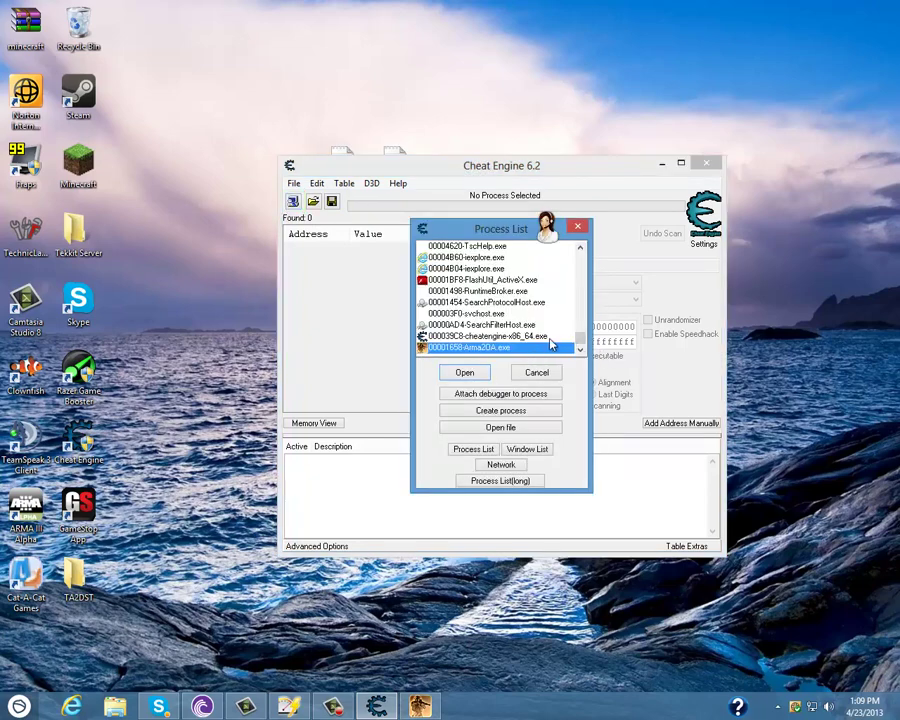
pyautogui.click(455, 374)
pyautogui.click(494, 357)
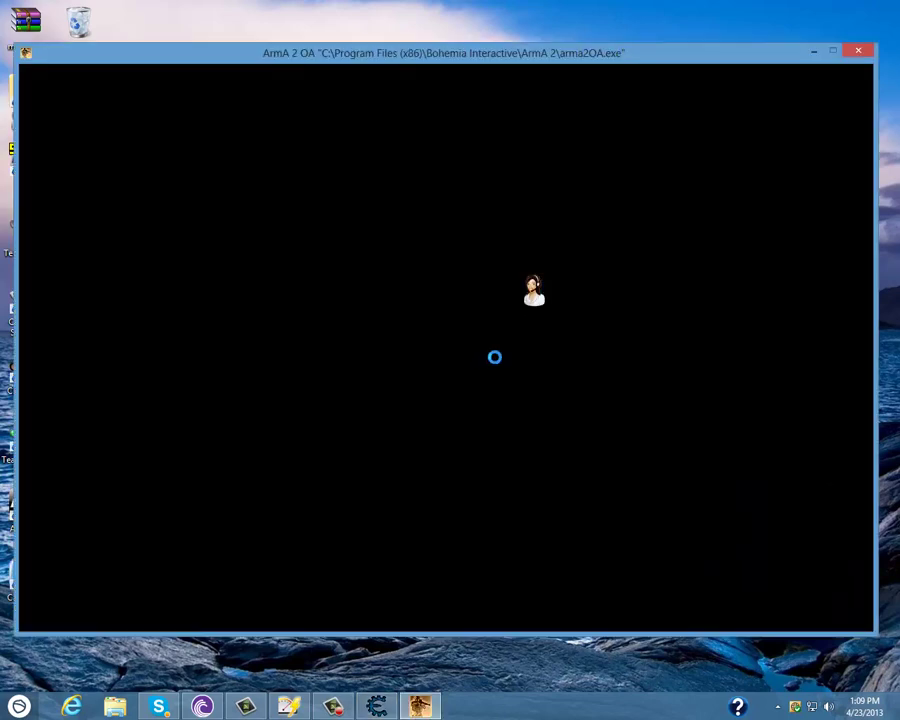
pyautogui.click(380, 707)
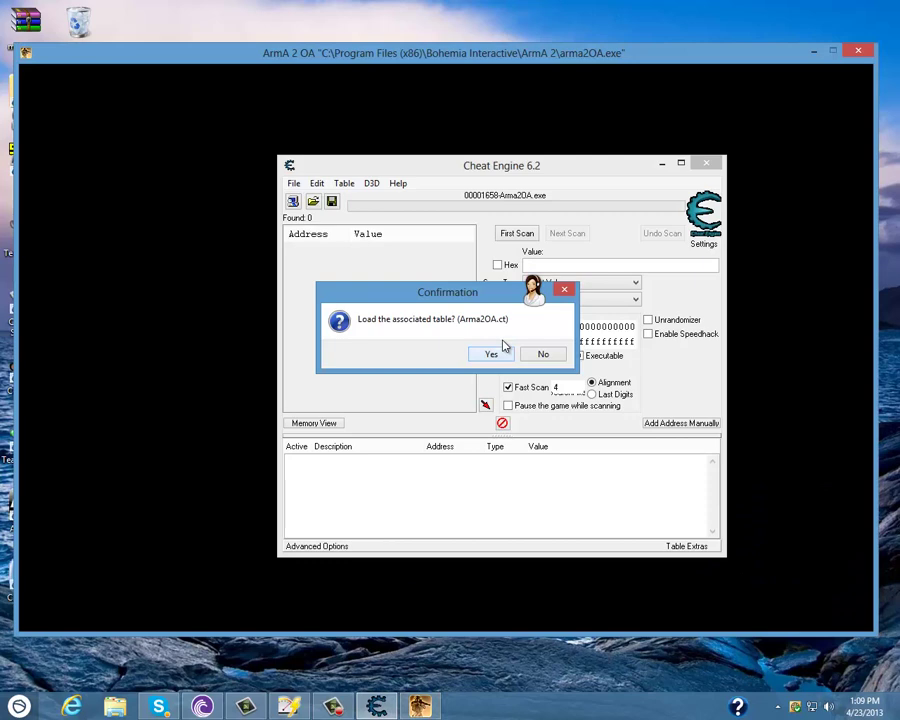
pyautogui.click(546, 358)
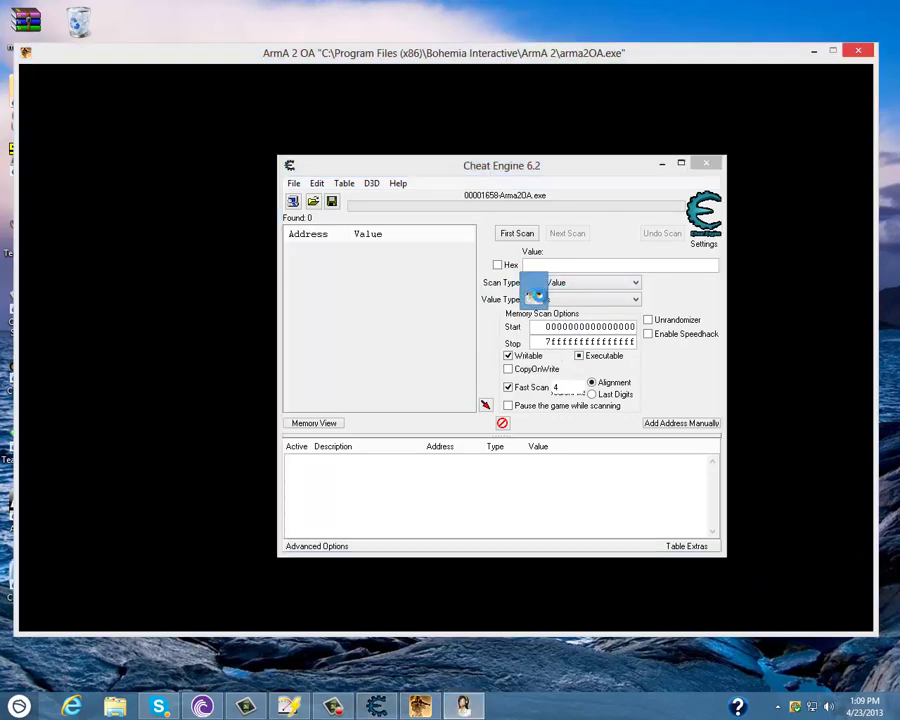
pyautogui.click(505, 393)
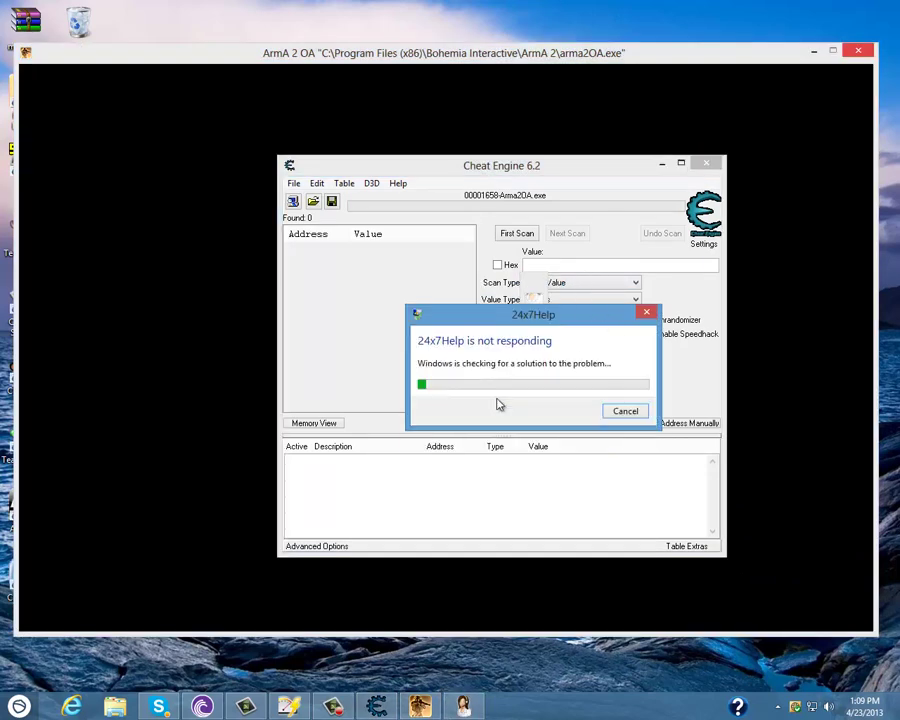
pyautogui.click(622, 411)
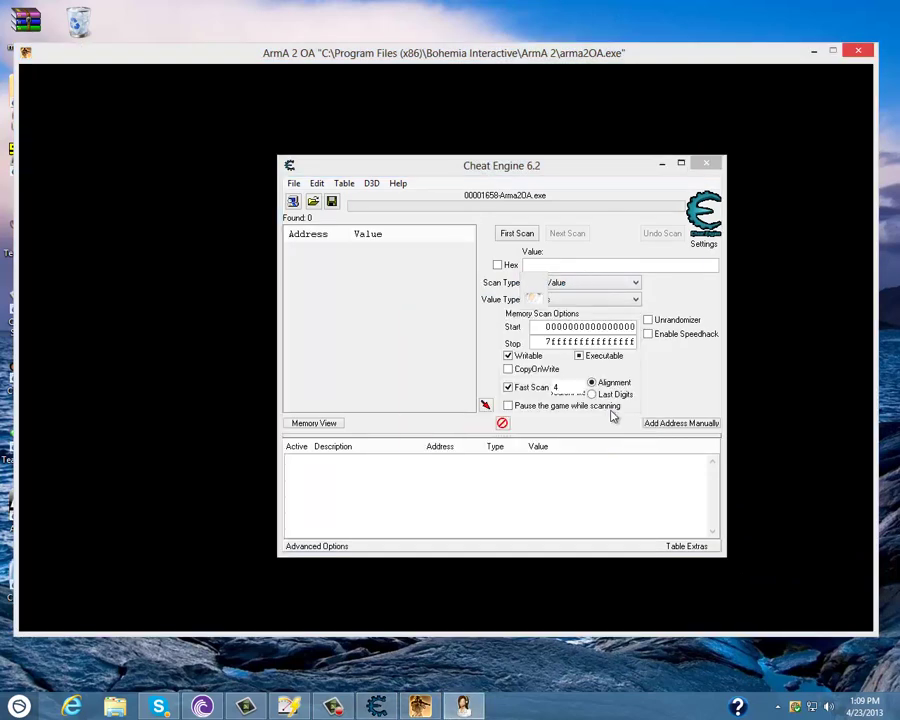
# Set the memory scan's value type to String and make the search text ready for entry.
pyautogui.click(610, 301)
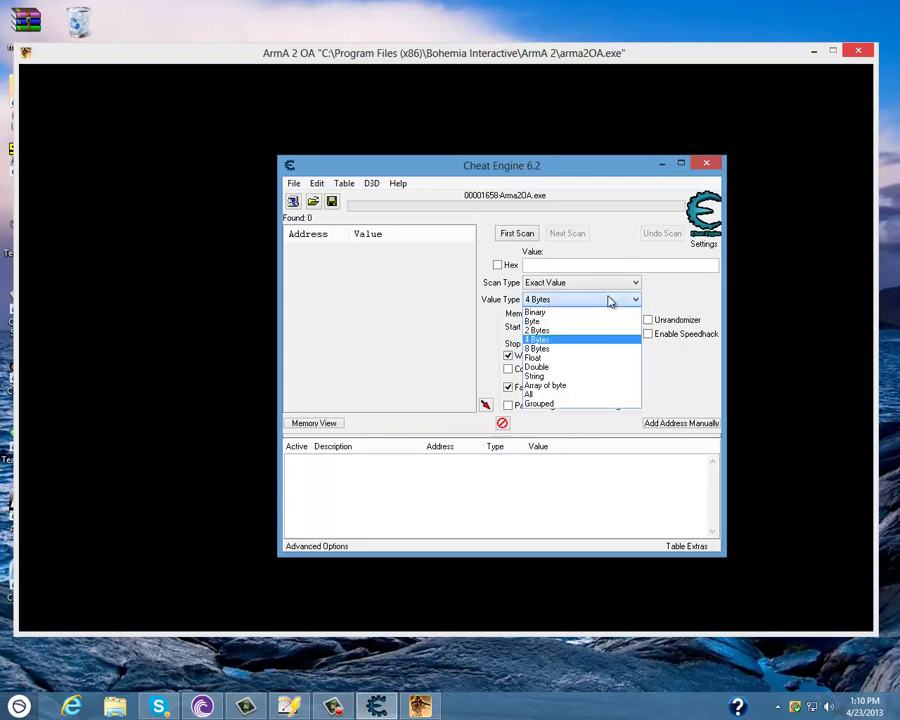
pyautogui.click(569, 378)
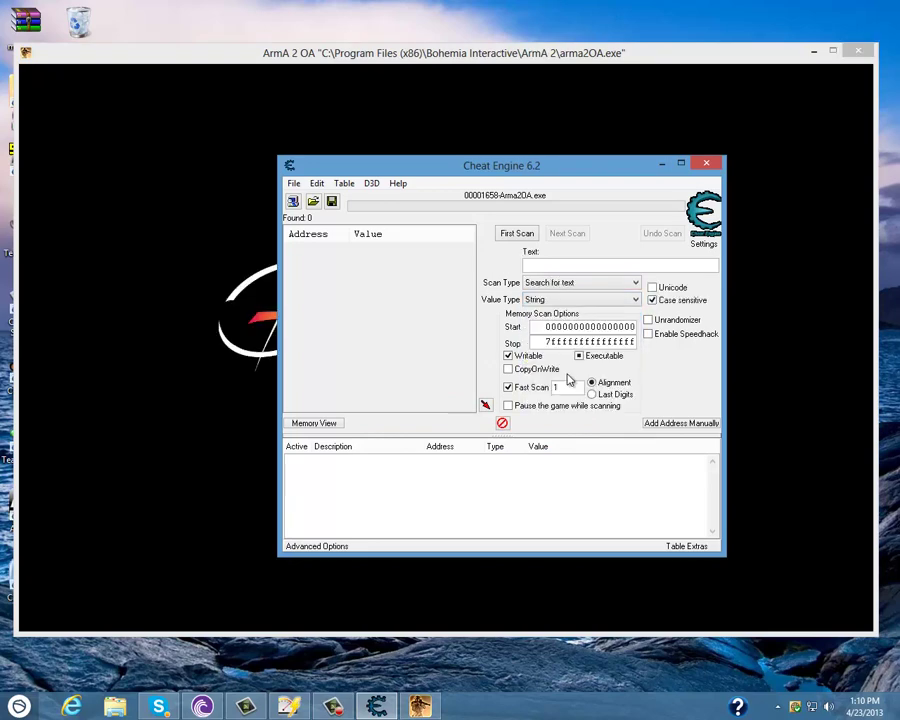
pyautogui.click(594, 266)
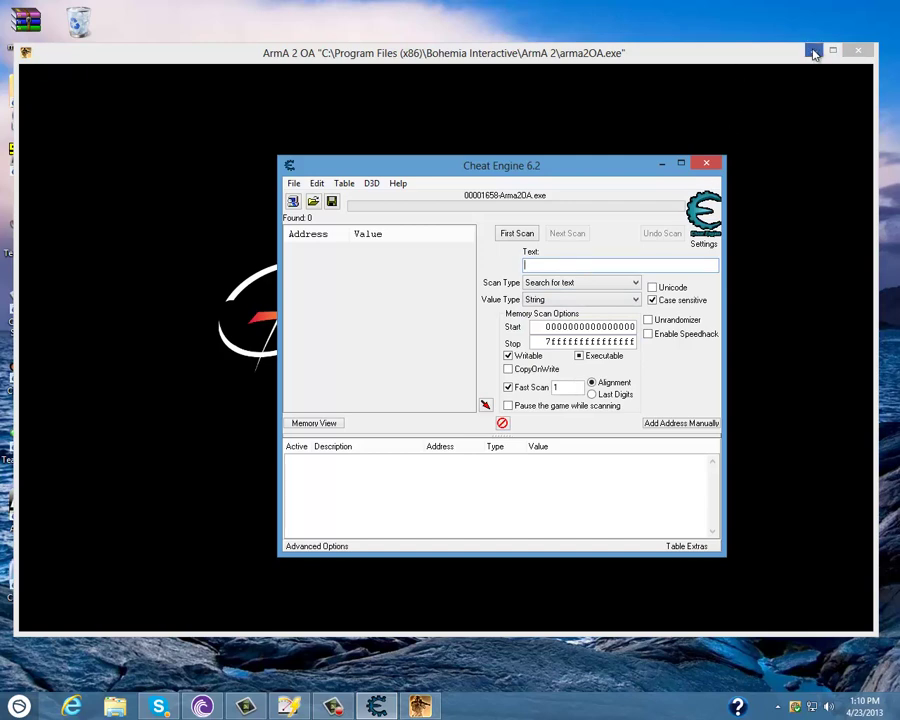
# Minimize the ArmA 2 OA game window and move the Cheat Engine window down to uncover the script documents on the desktop.
pyautogui.click(758, 53)
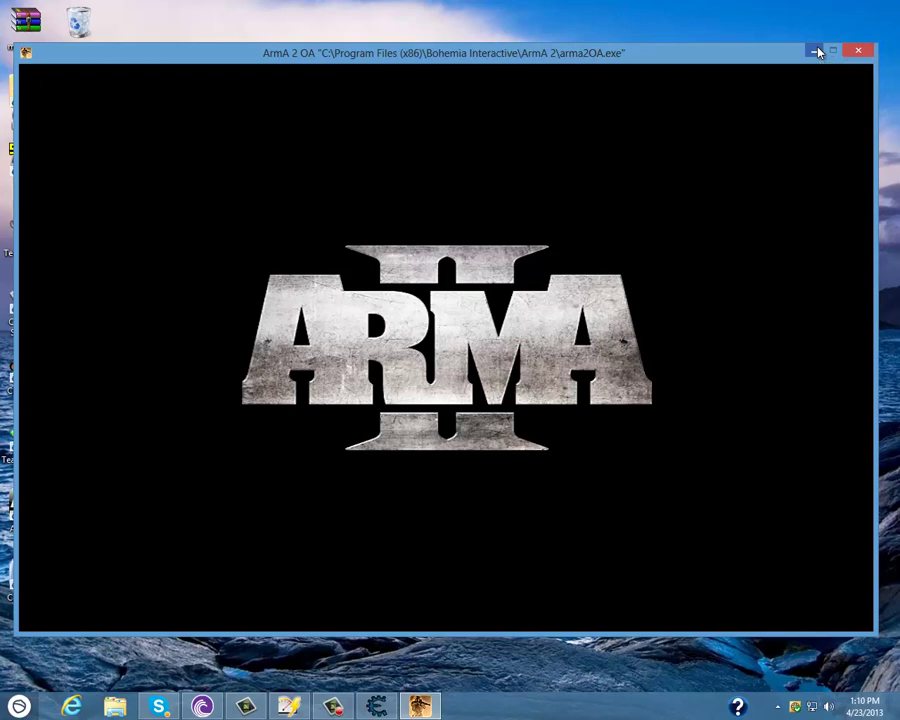
pyautogui.click(816, 52)
pyautogui.moveTo(630, 169); pyautogui.dragTo(632, 223)
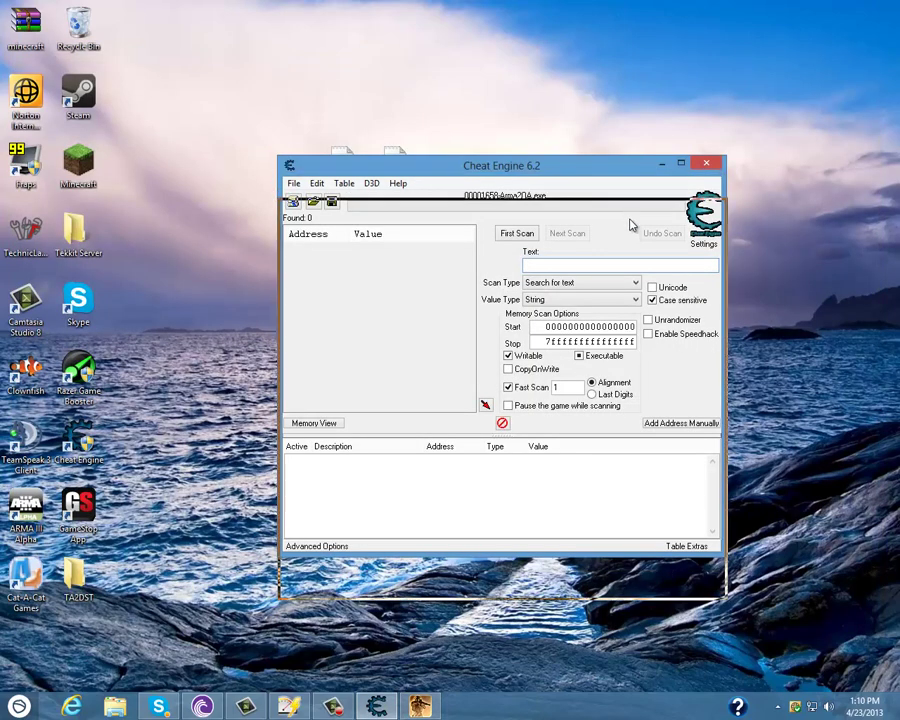
# Copy the whole dedicatedServerInterface.sqf line from the Script Inuput 1 document and close the document.
pyautogui.doubleClick(345, 165)
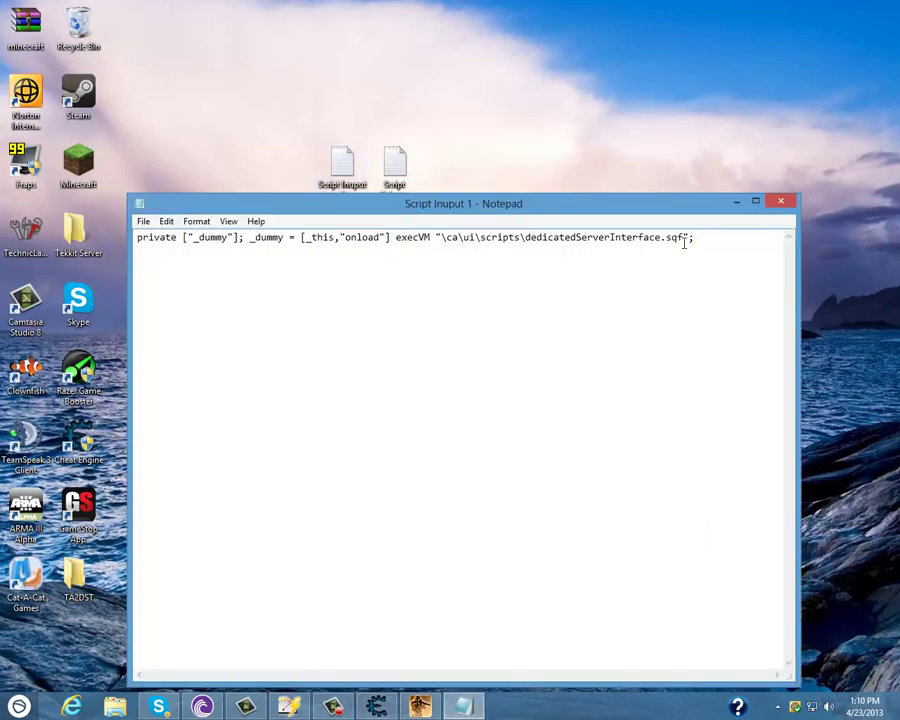
pyautogui.moveTo(686, 242); pyautogui.dragTo(135, 240)
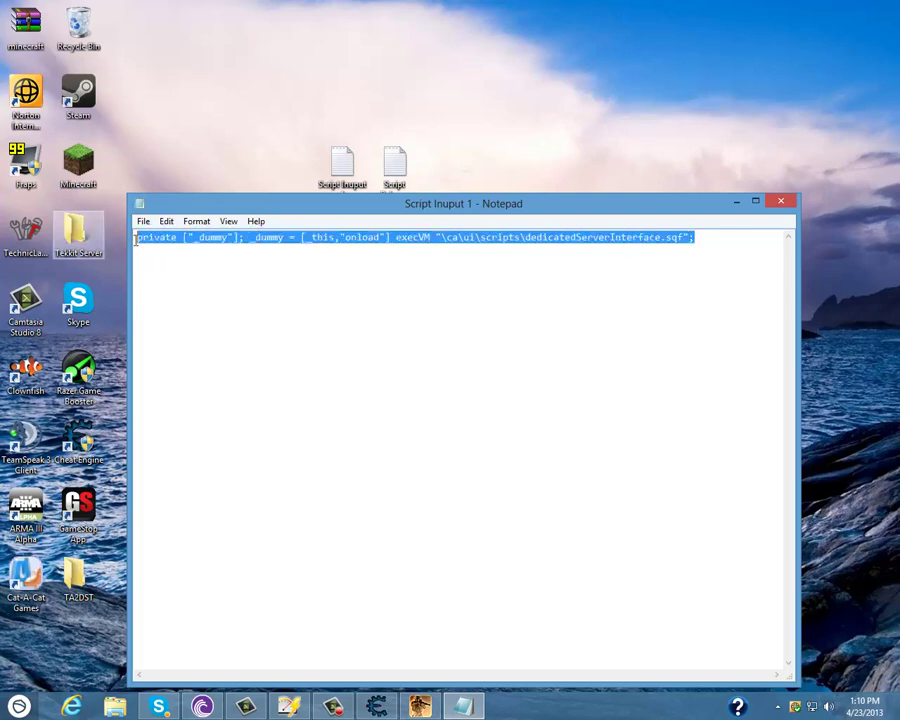
pyautogui.rightClick(168, 238)
pyautogui.click(227, 283)
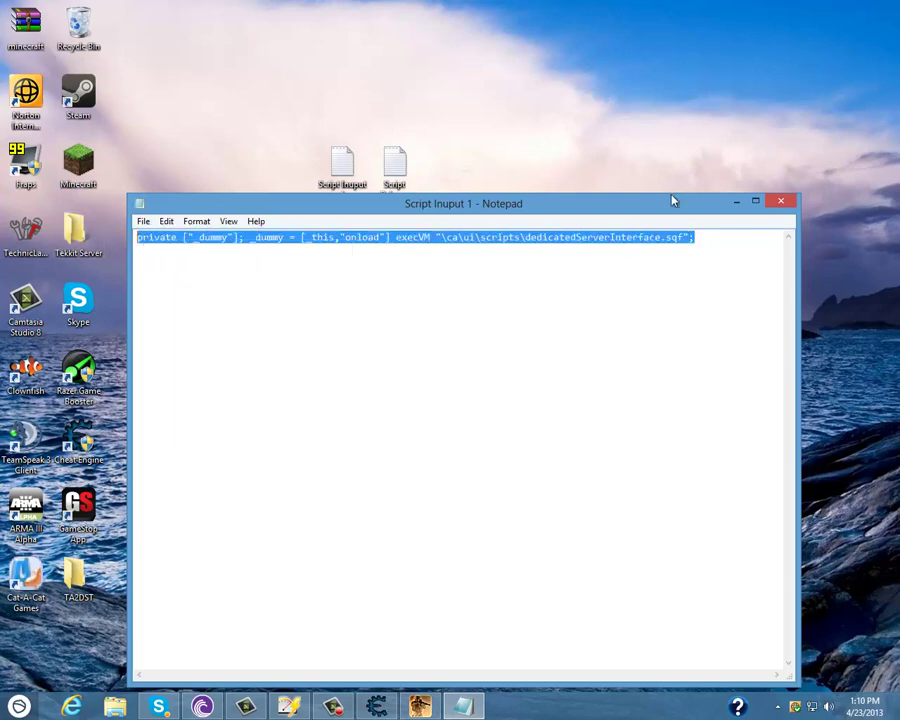
pyautogui.click(781, 202)
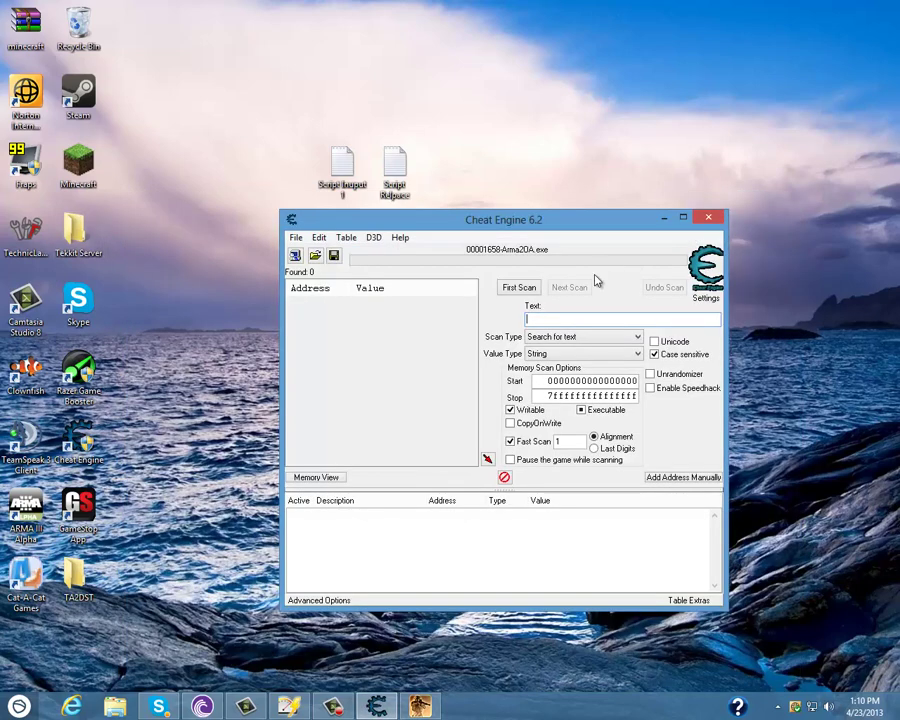
# Run a first scan for the copied dedicatedServerInterface.sqf line and add the found address to the address list.
pyautogui.click(534, 321)
pyautogui.hotkey('ctrl', 'v')
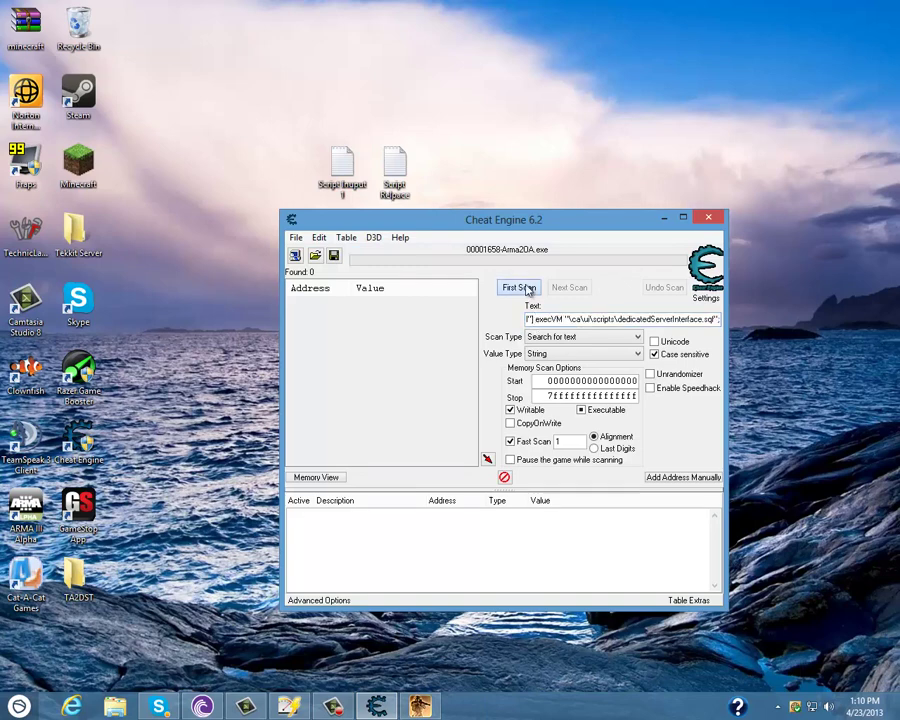
pyautogui.click(528, 289)
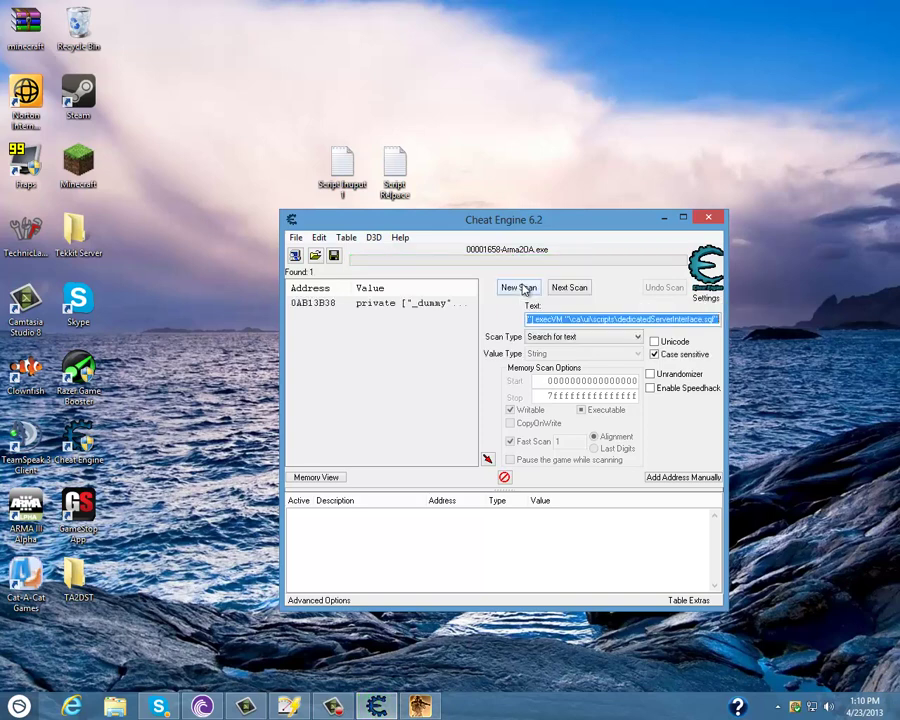
pyautogui.doubleClick(433, 304)
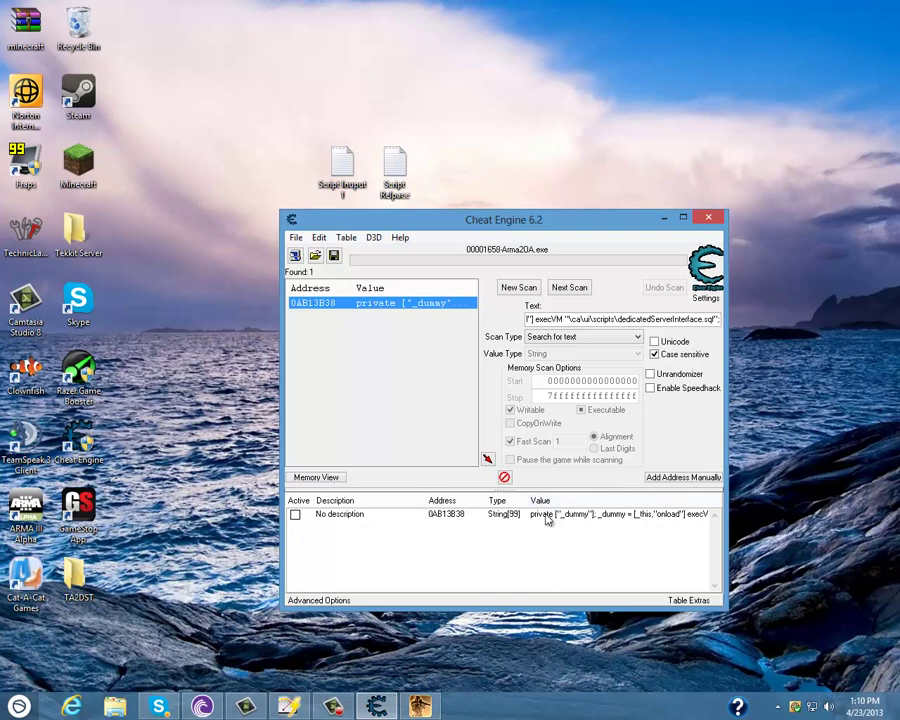
# Change the listed address's value to execVM "\YourScript\keybinds.sqf"; by copying the line from the Script Relpace document.
pyautogui.doubleClick(614, 514)
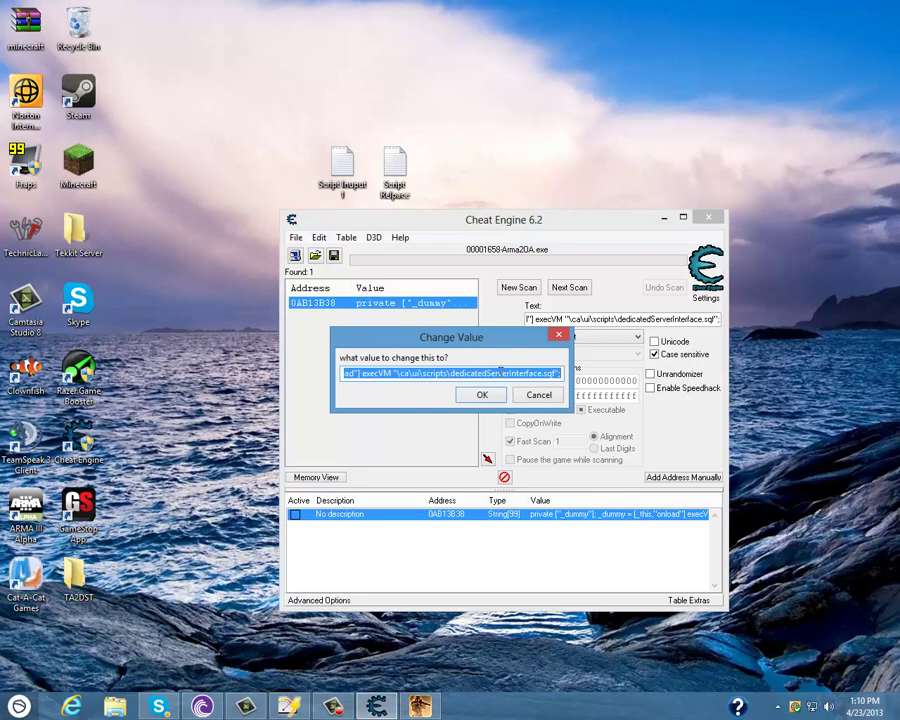
pyautogui.doubleClick(395, 180)
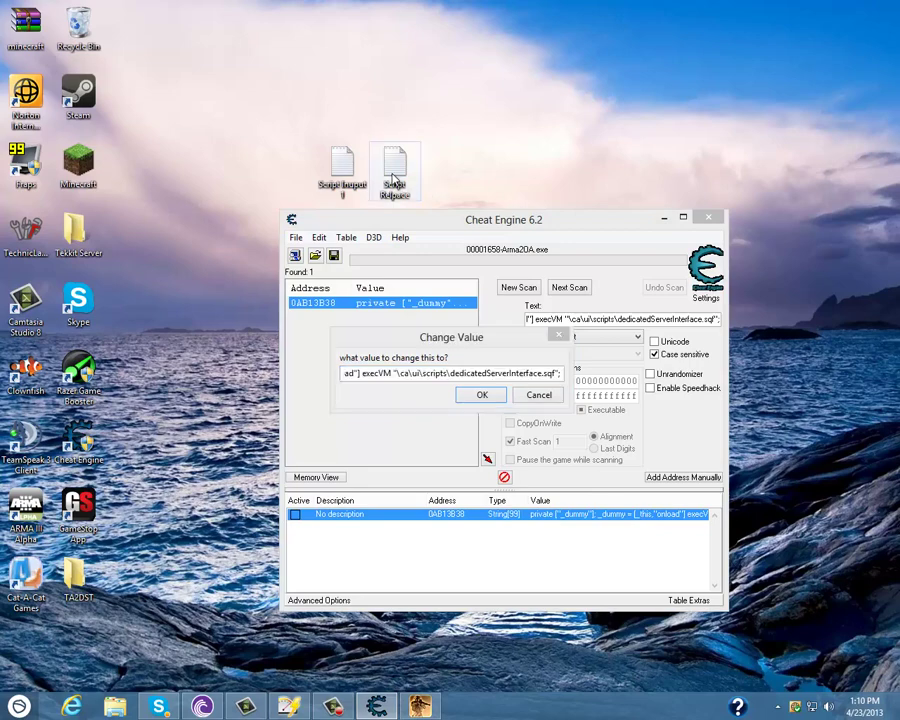
pyautogui.moveTo(349, 248); pyautogui.dragTo(139, 238)
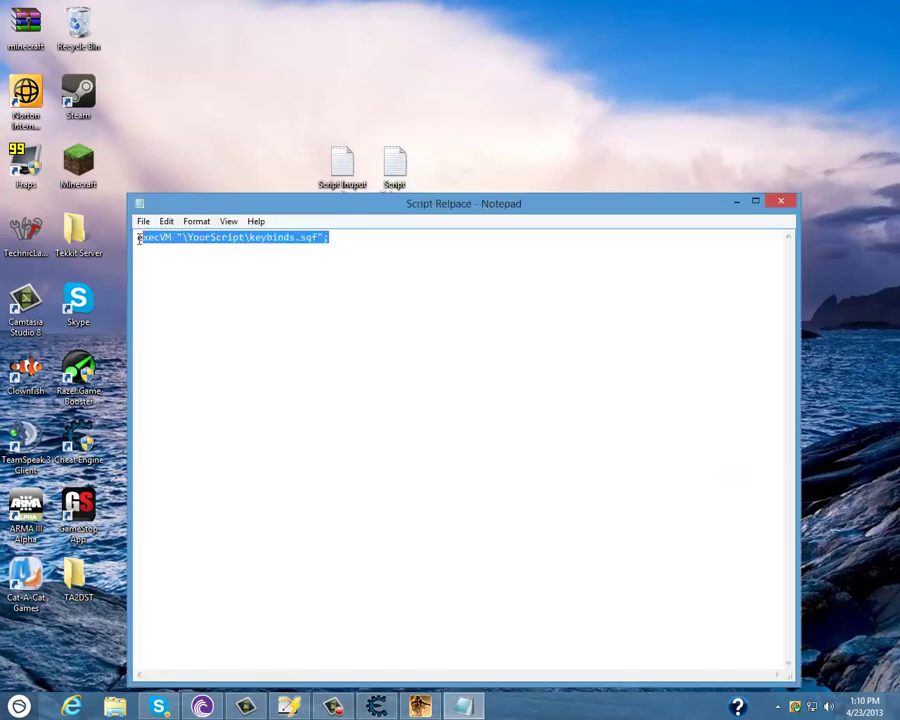
pyautogui.rightClick(139, 238)
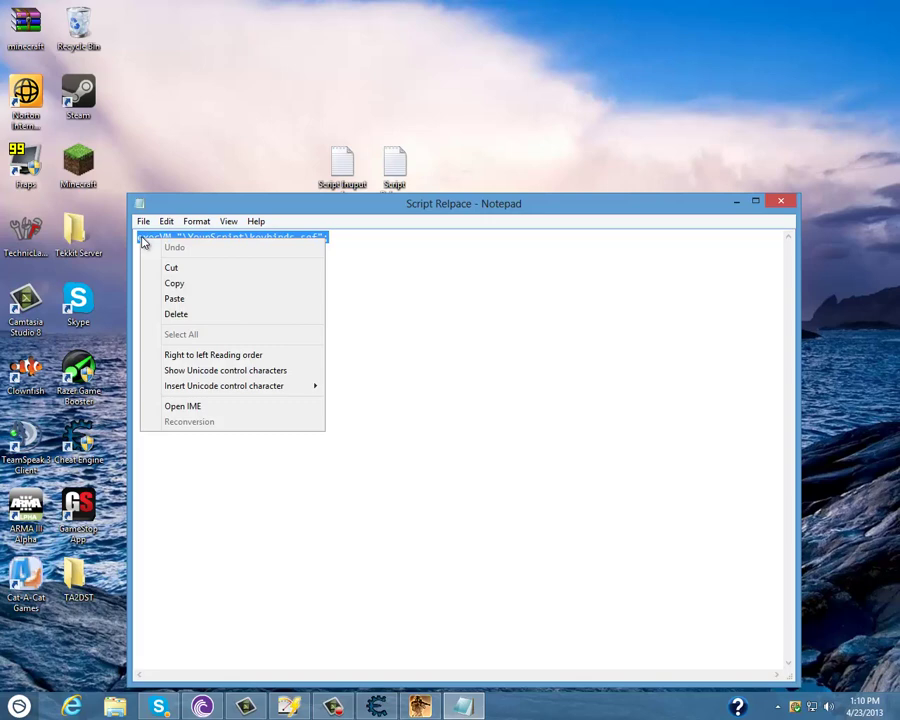
pyautogui.click(173, 284)
pyautogui.click(771, 207)
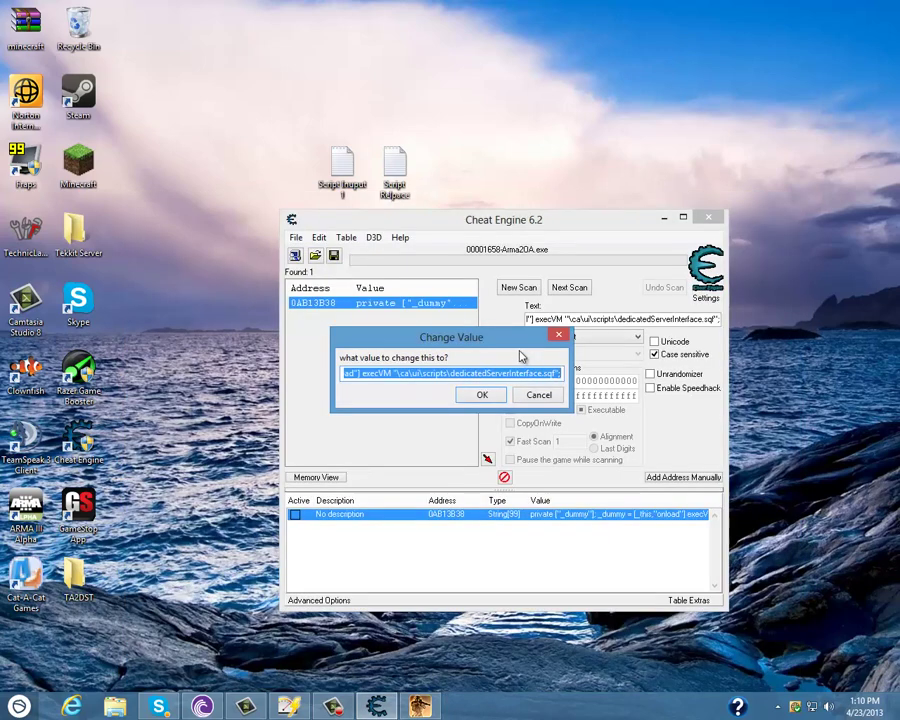
pyautogui.hotkey('ctrl', 'v')
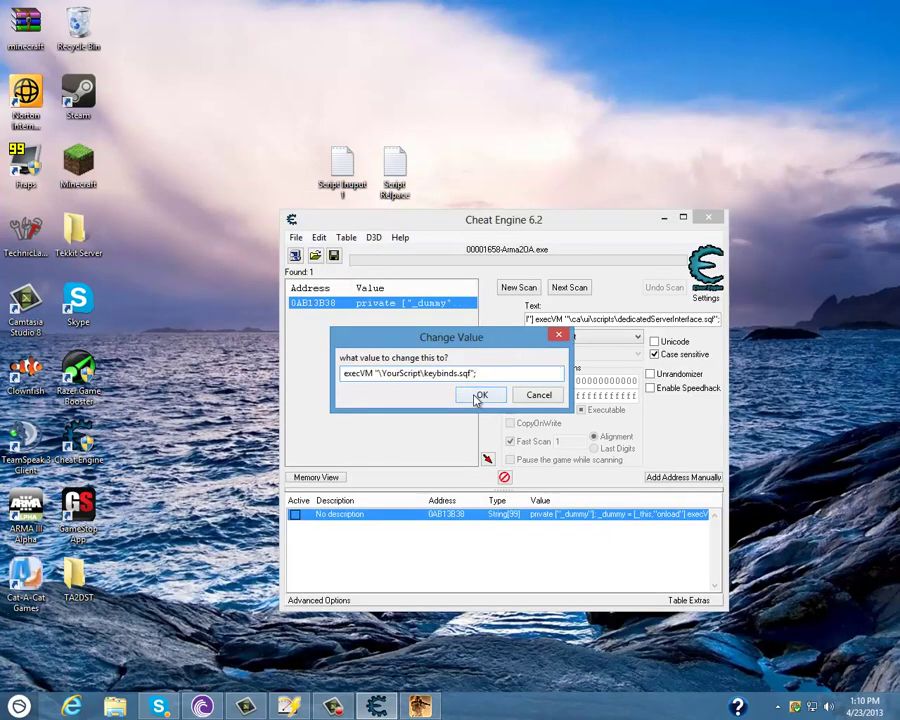
pyautogui.click(479, 395)
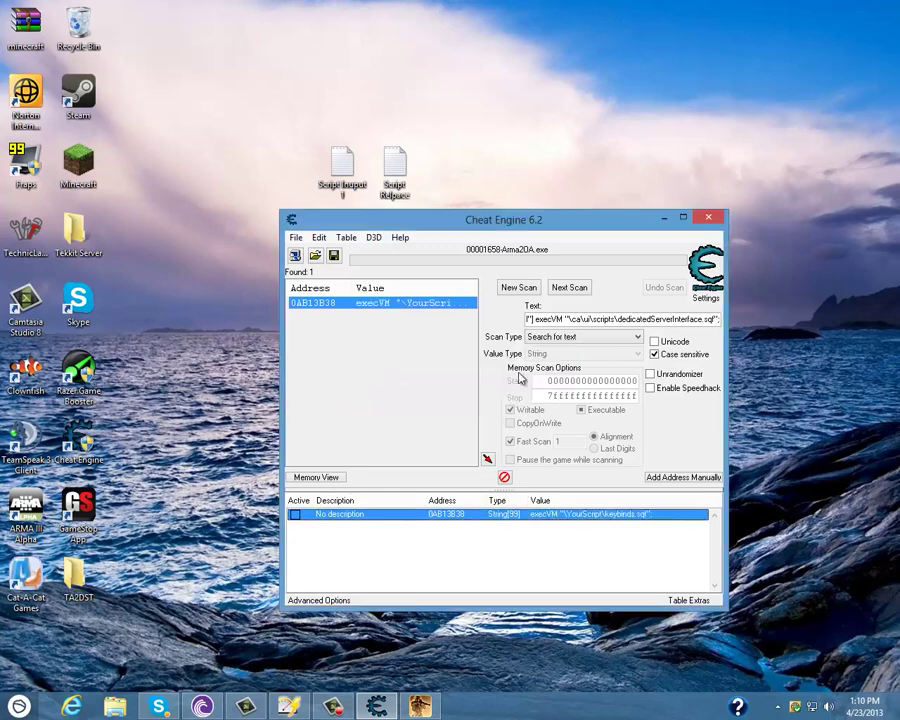
# Minimize Cheat Engine, return to the ArmA 2 OA game and open the filter settings of the multiplayer server list.
pyautogui.click(663, 218)
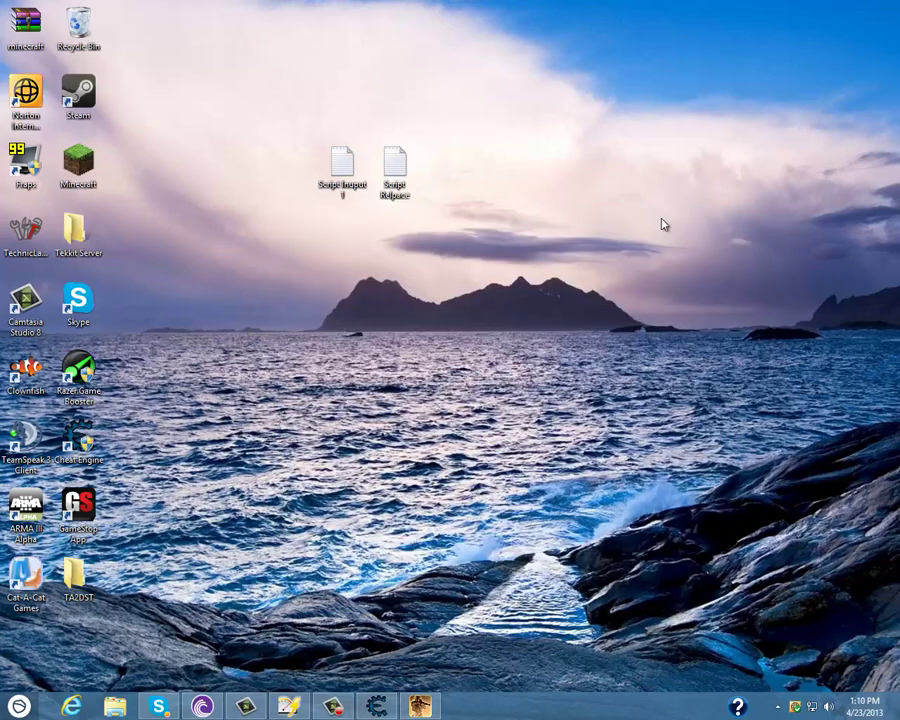
pyautogui.click(420, 706)
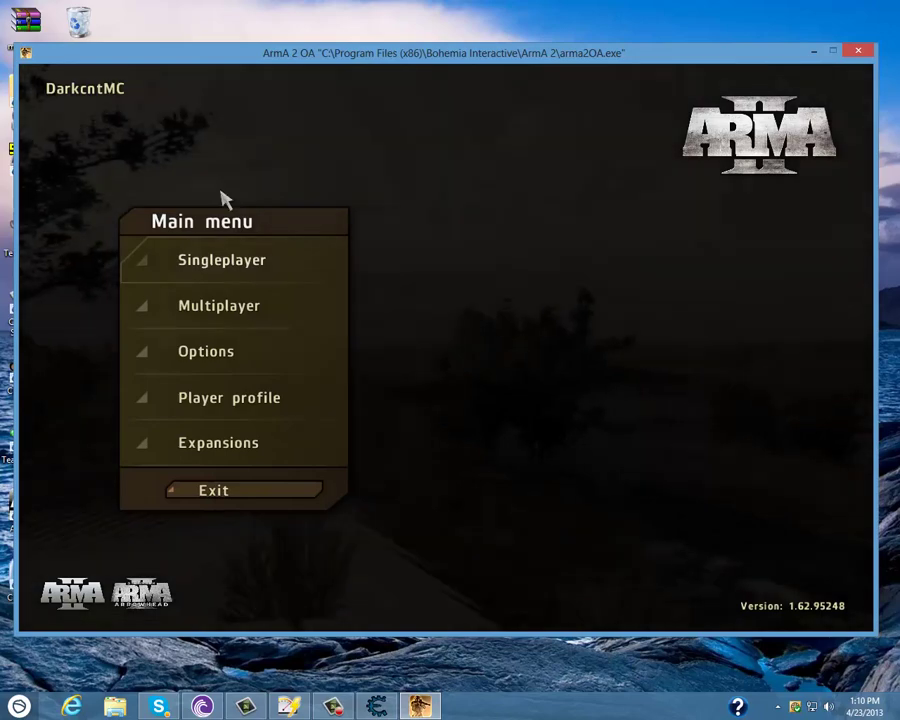
pyautogui.click(256, 310)
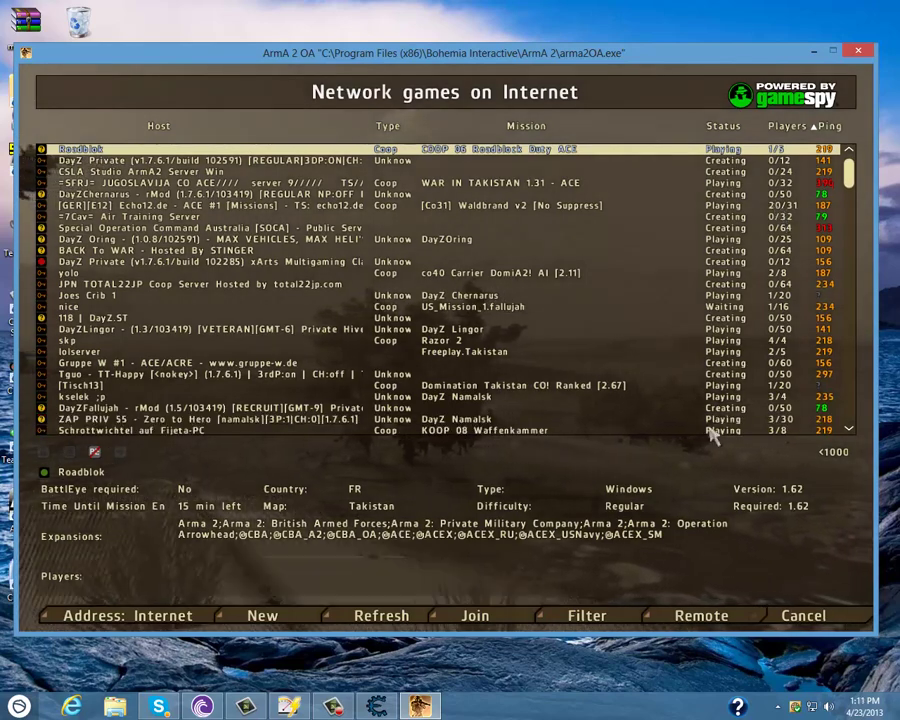
pyautogui.click(587, 616)
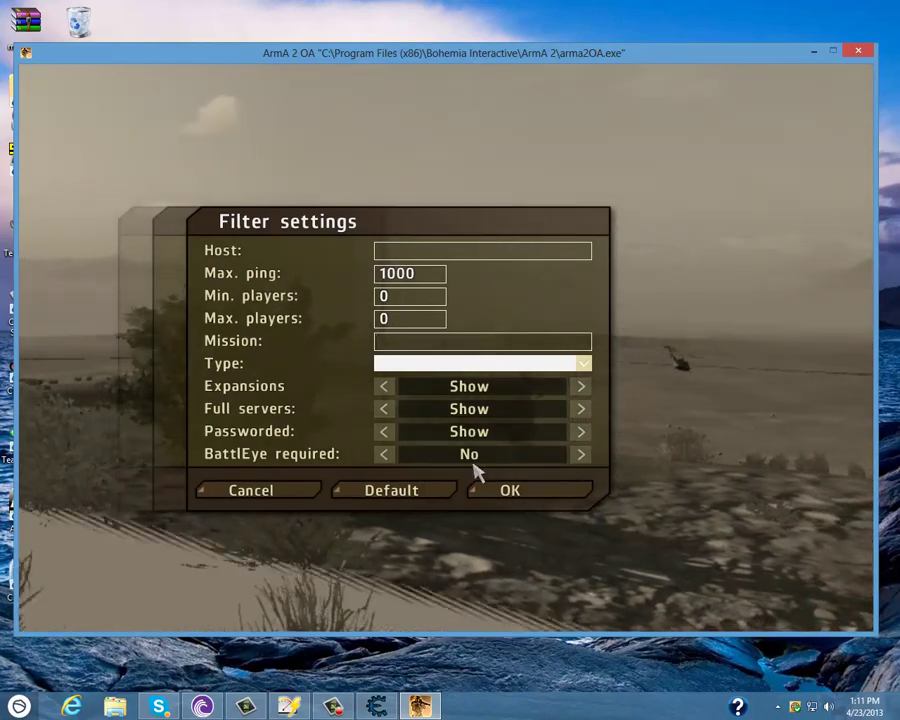
# Filter the server list by the mission name wasteland and join the UK #1337 [Team BBQ] 404Wasteland:Chernarus server.
pyautogui.write('wasteland')
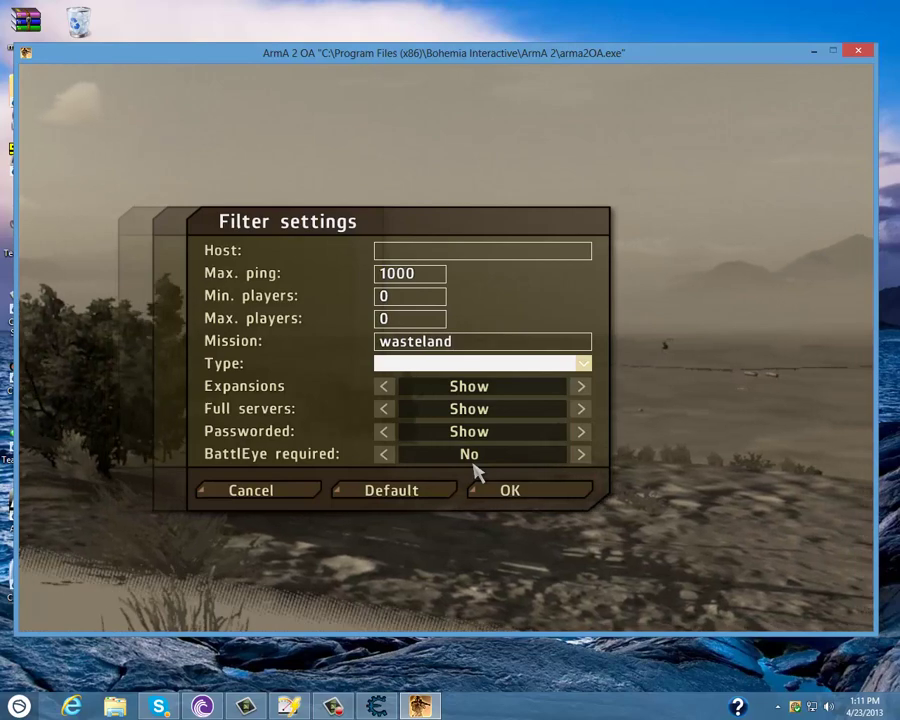
pyautogui.press('Return')
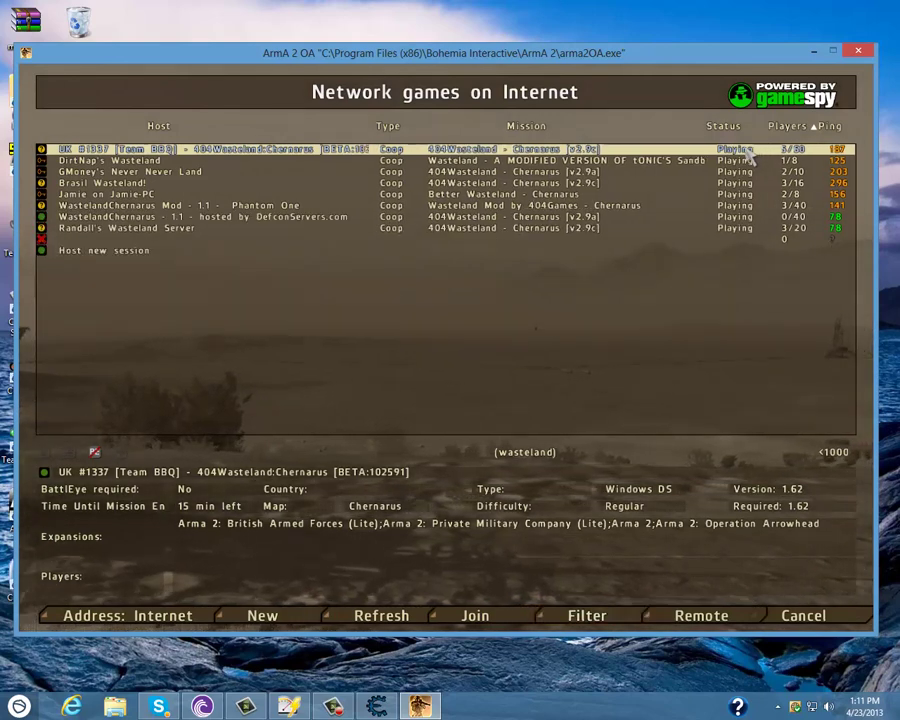
pyautogui.doubleClick(746, 150)
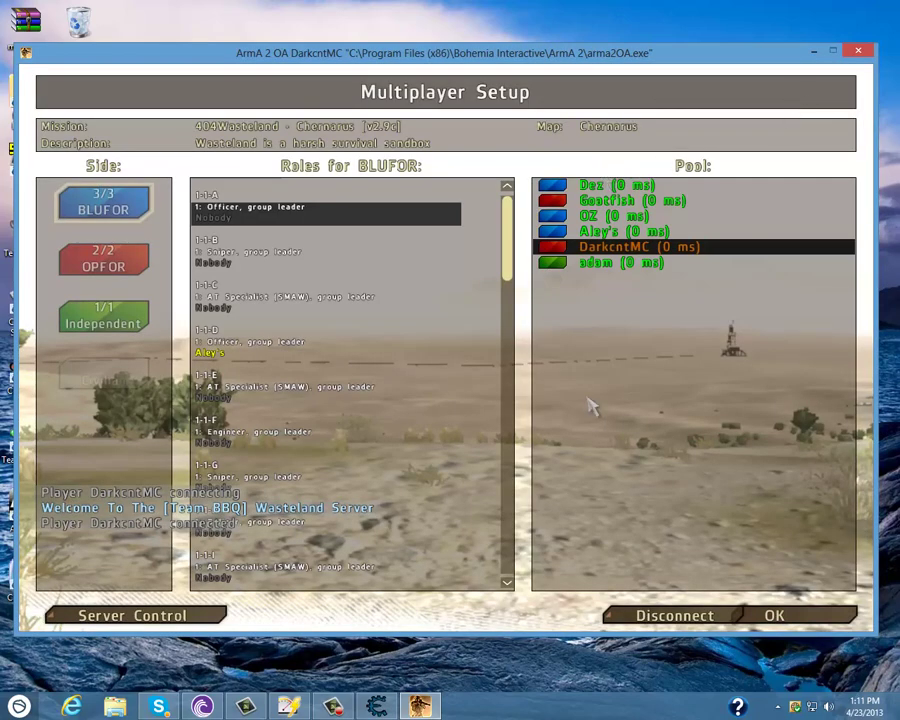
# Take the Scout, group leader role in slot 1-1-C on the Independent side and enter the mission.
pyautogui.click(103, 316)
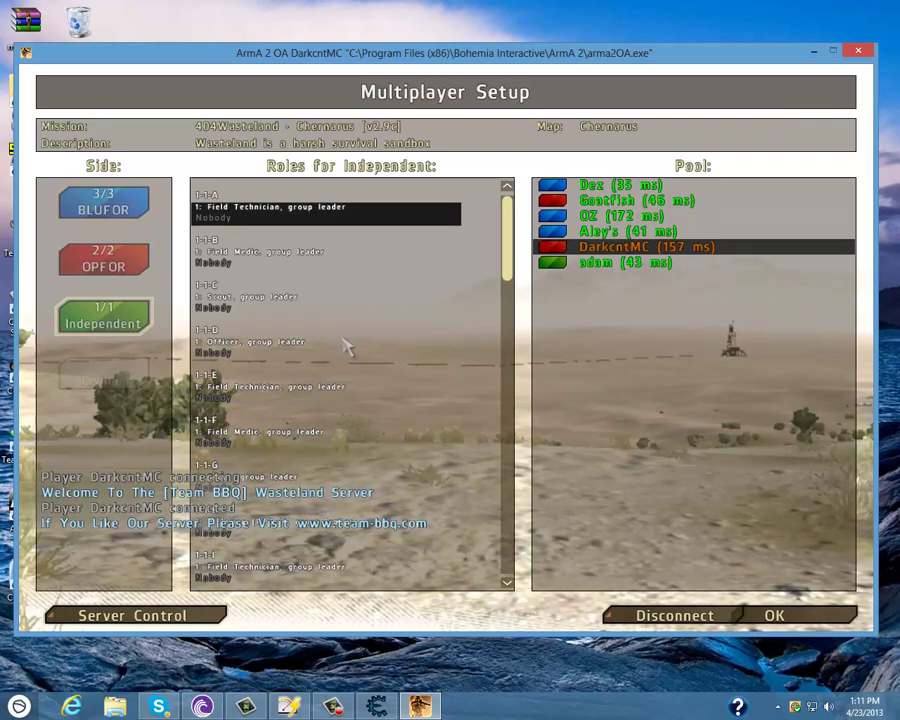
pyautogui.click(290, 302)
pyautogui.click(790, 616)
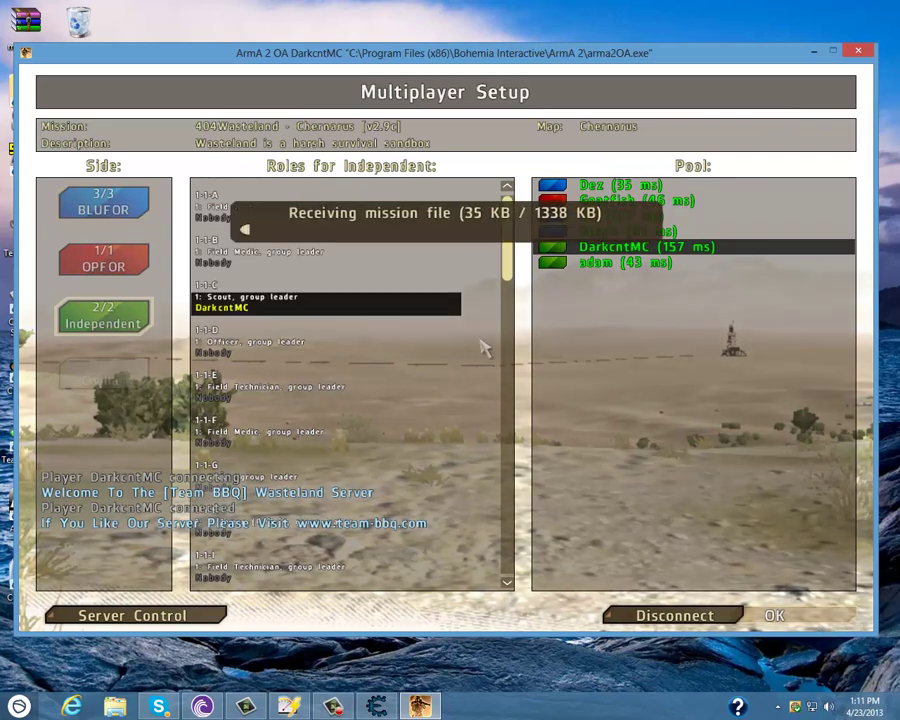
pyautogui.click(345, 710)
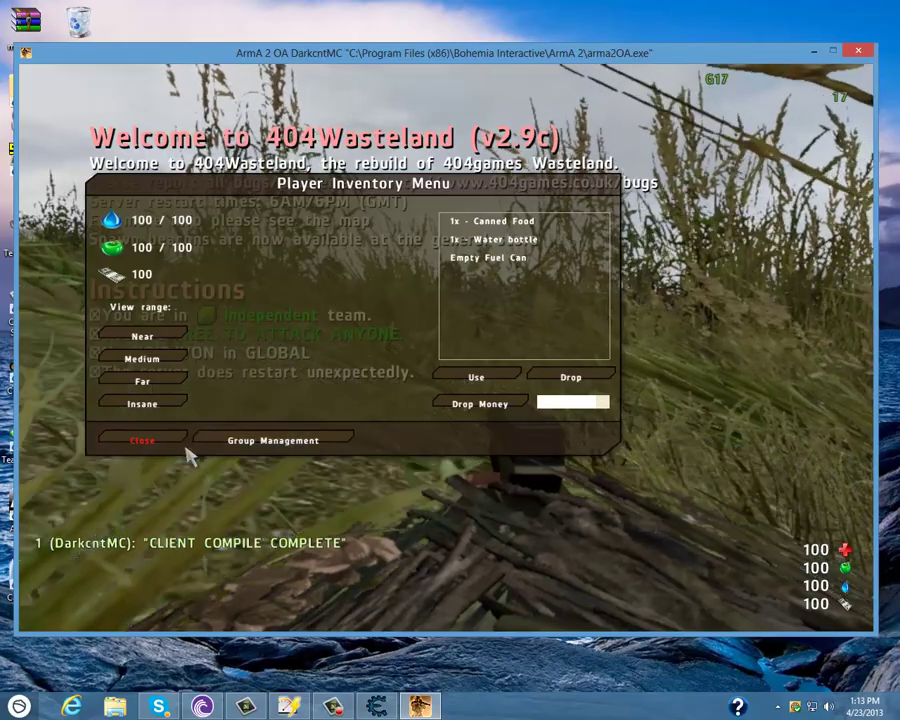
# Close the player inventory, load the script by opening and closing Dedicated server control, and open the ...ProDayz... action menu.
pyautogui.press('Escape')
pyautogui.press('w')
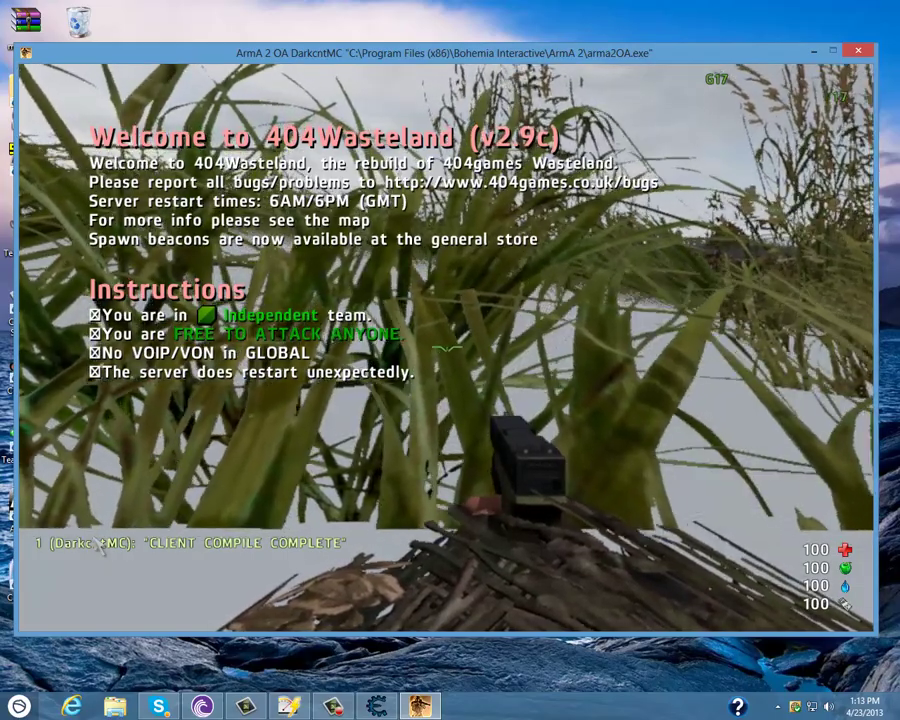
pyautogui.press('p')
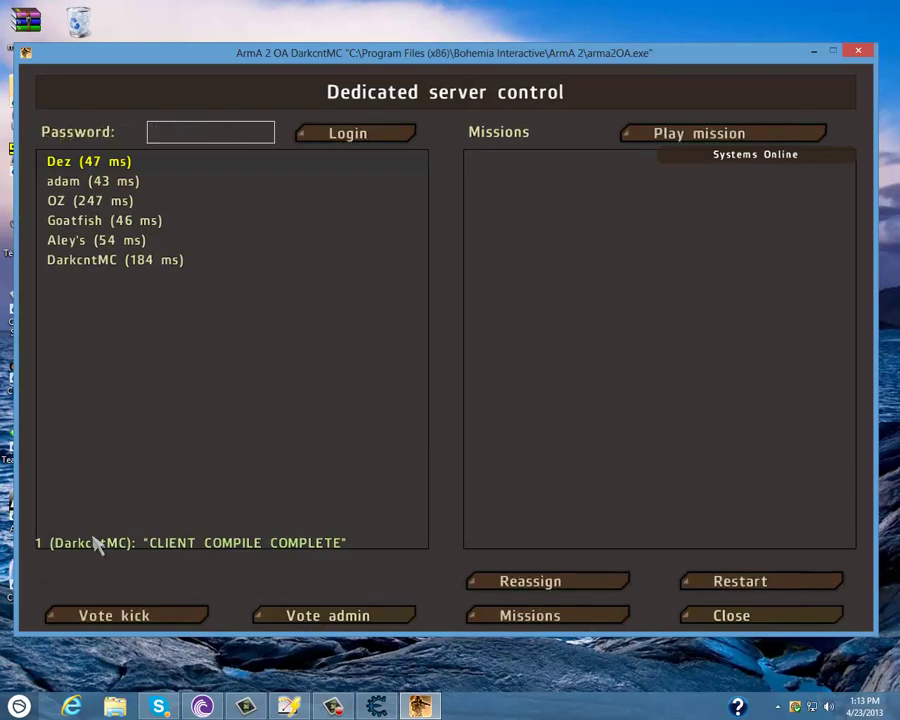
pyautogui.press('Escape')
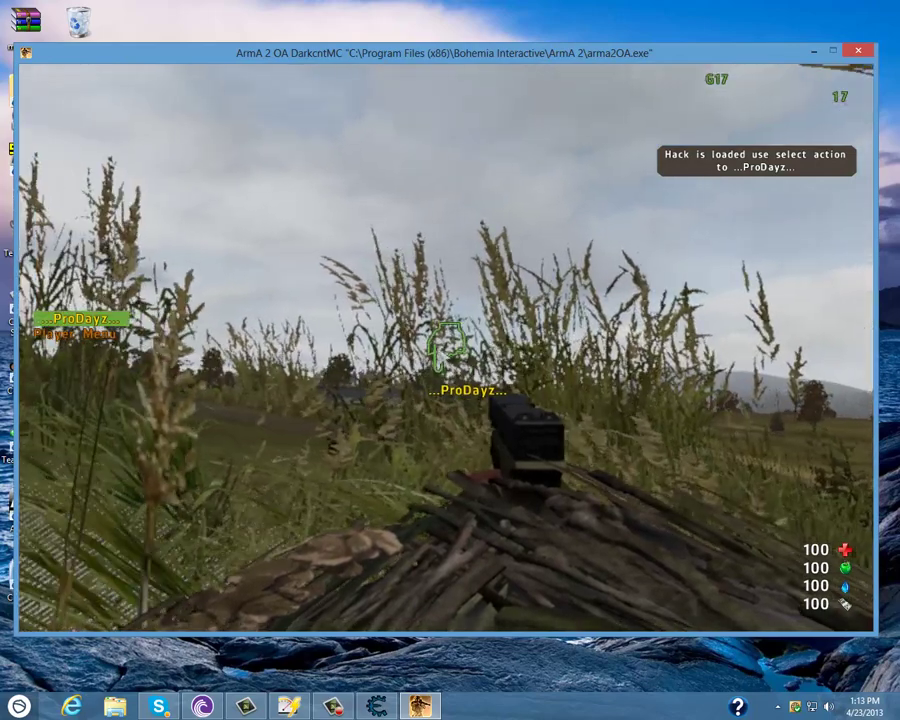
pyautogui.middleClick(439, 350)
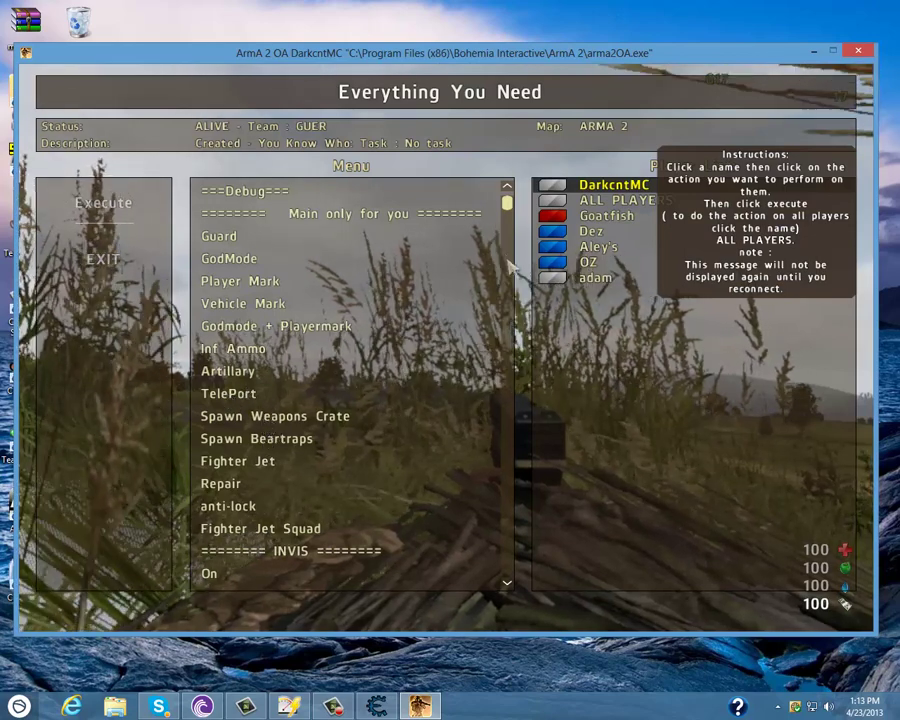
# Execute the Player Mark, Vehicle Mark and Inf Ammo options for the own player.
pyautogui.click(257, 282)
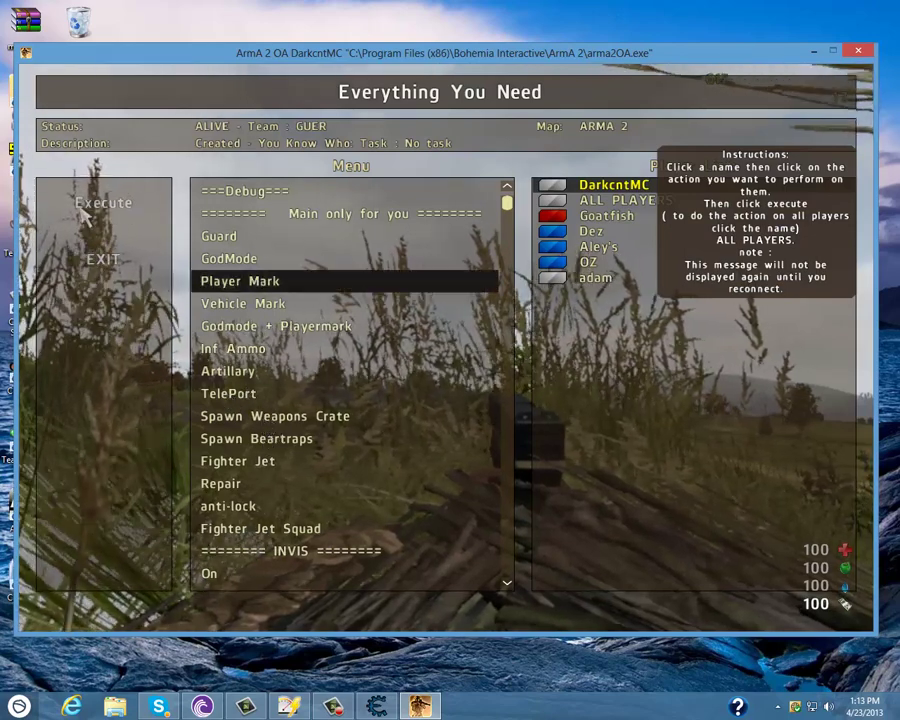
pyautogui.click(88, 208)
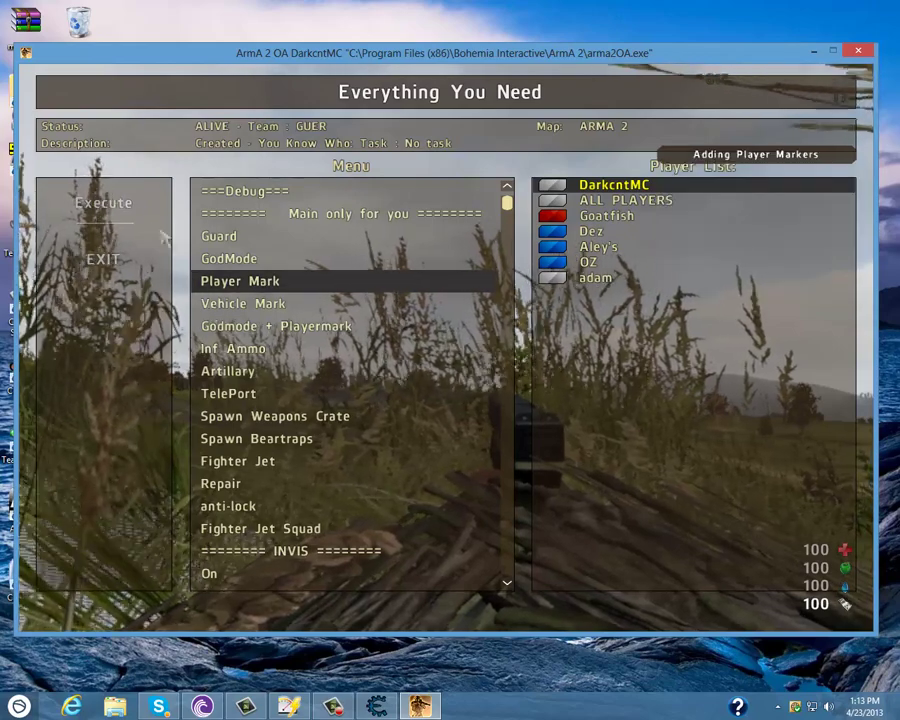
pyautogui.click(222, 303)
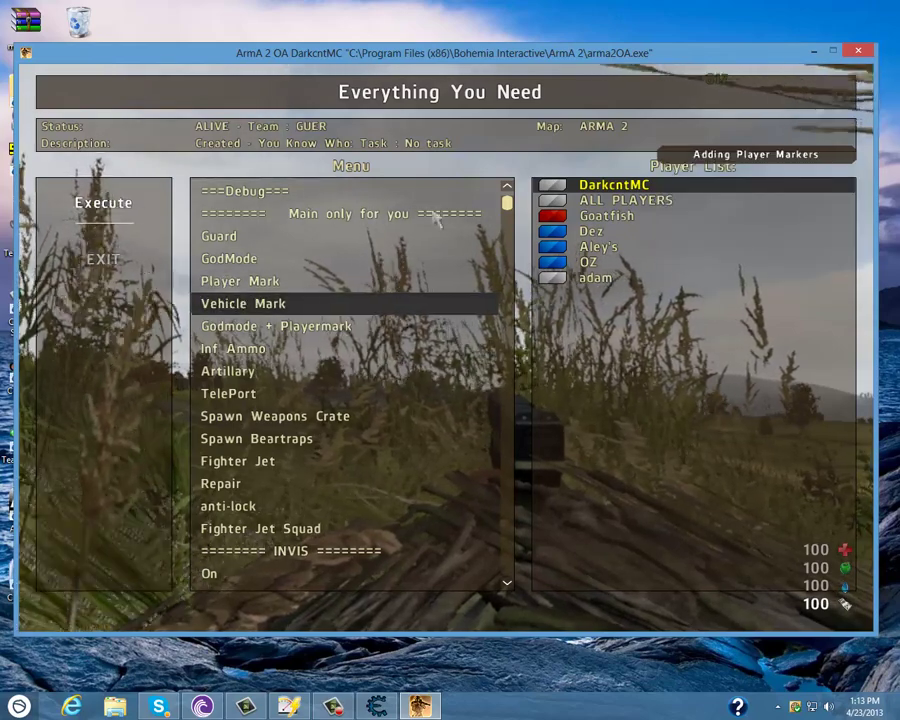
pyautogui.moveTo(506, 206); pyautogui.dragTo(507, 208)
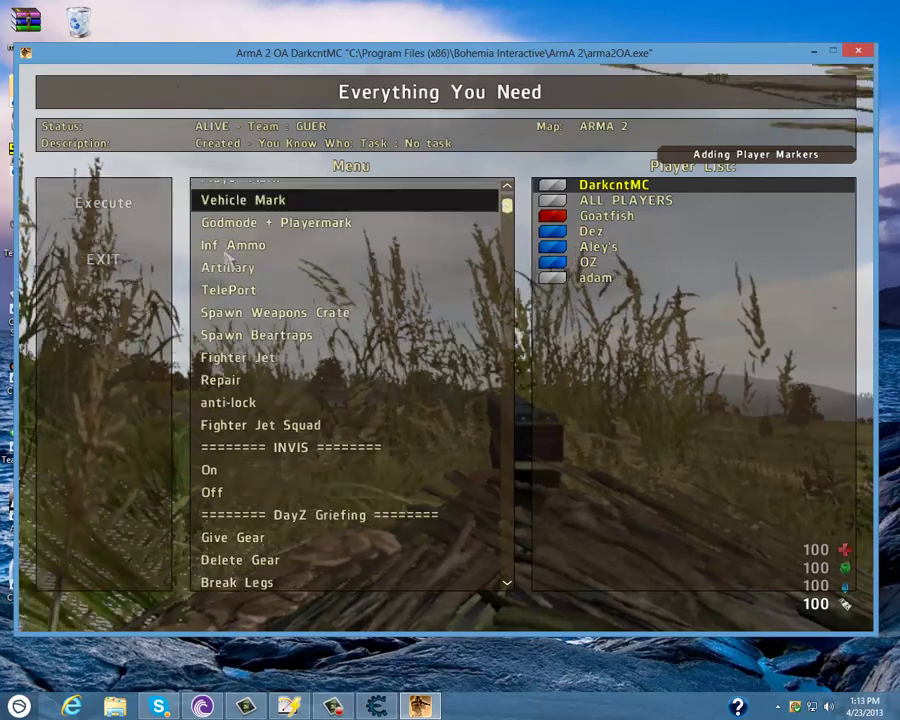
pyautogui.click(240, 246)
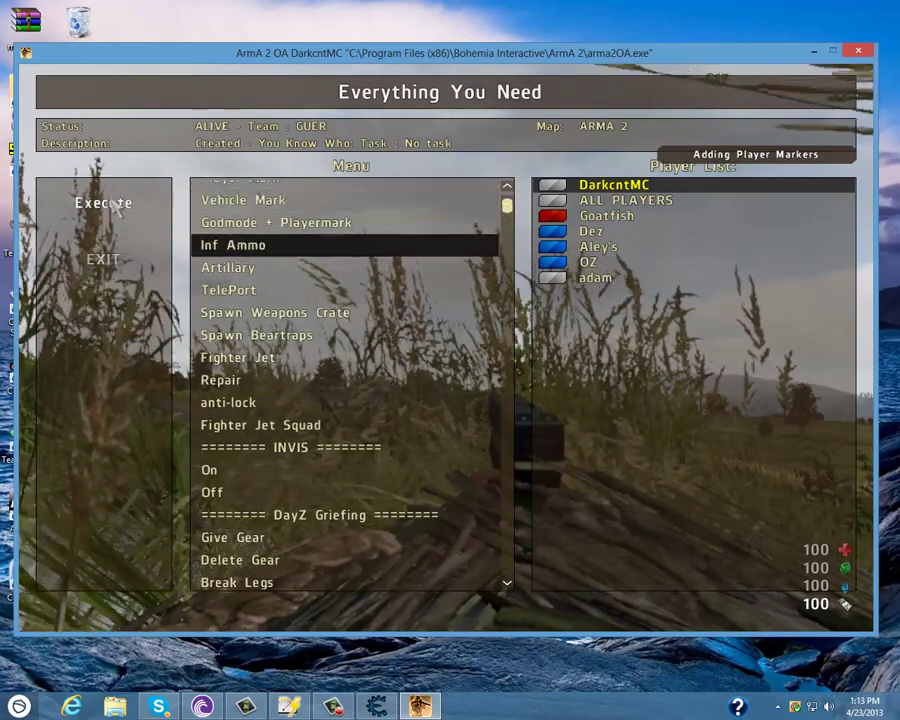
pyautogui.click(103, 203)
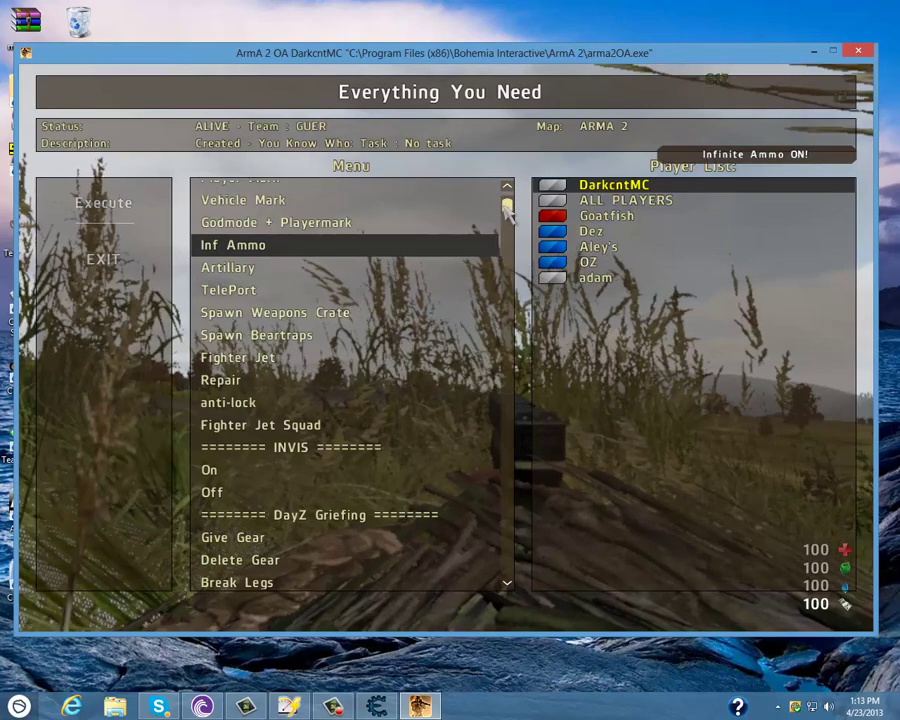
# Look through the script menu's weapon, vehicle, character and time entries and close the menu.
pyautogui.scroll(-5, 505, 228)
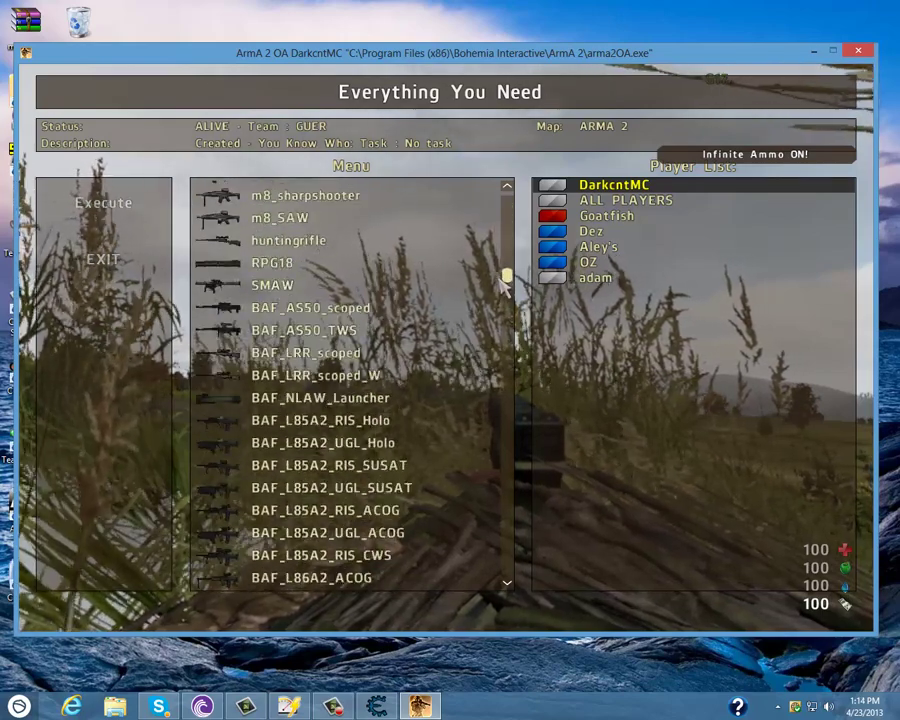
pyautogui.scroll(-3, 504, 283)
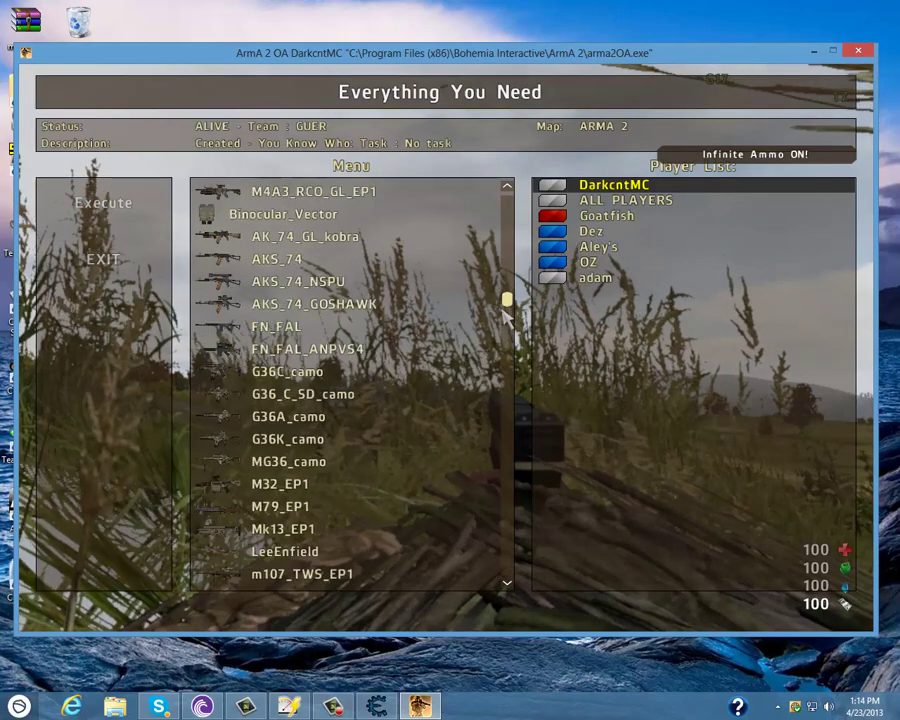
pyautogui.moveTo(503, 309); pyautogui.dragTo(502, 373)
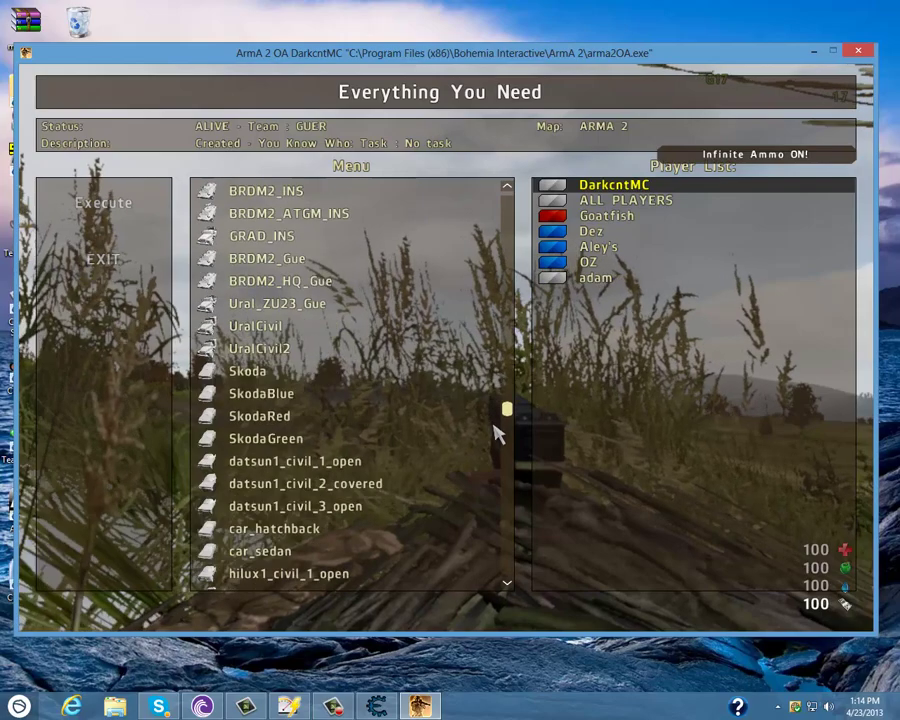
pyautogui.moveTo(492, 452); pyautogui.dragTo(507, 553)
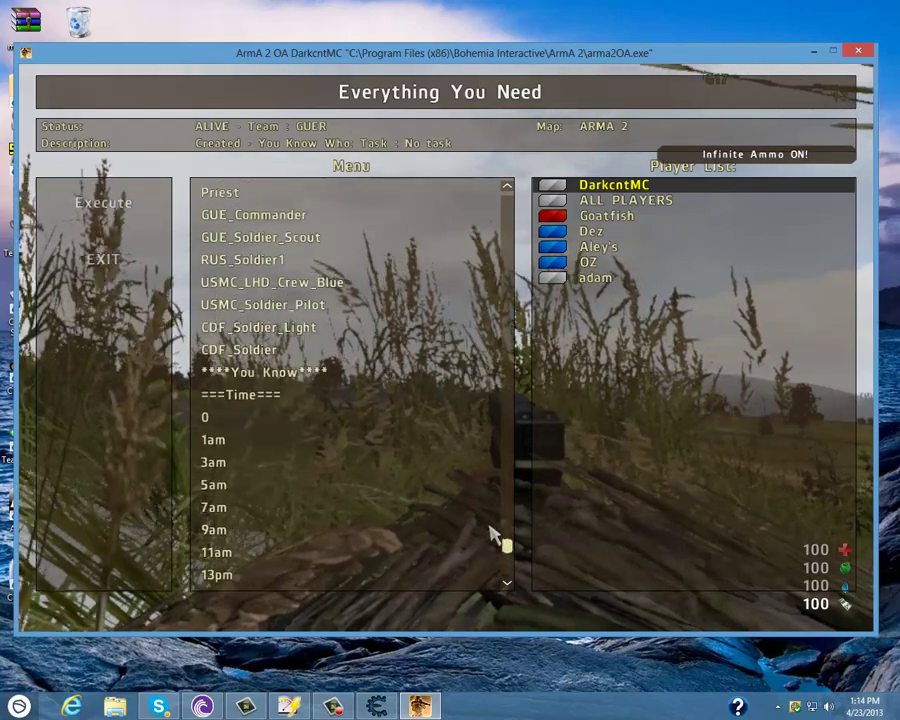
pyautogui.press('Escape')
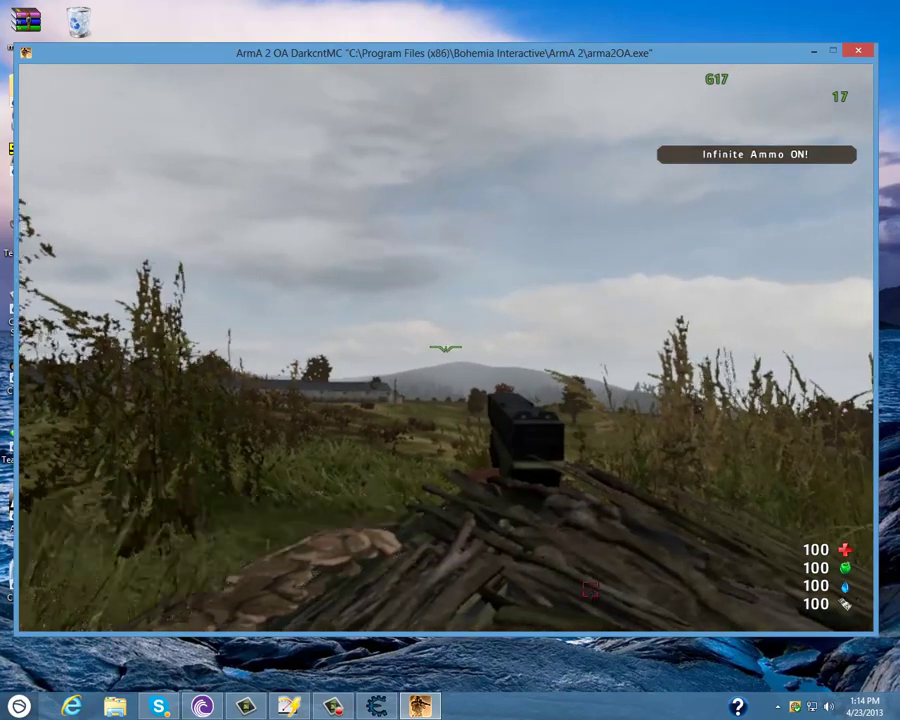
# Open the map to examine the player and vehicle markers, activate teleportation, and return to the character's view.
pyautogui.press('m')
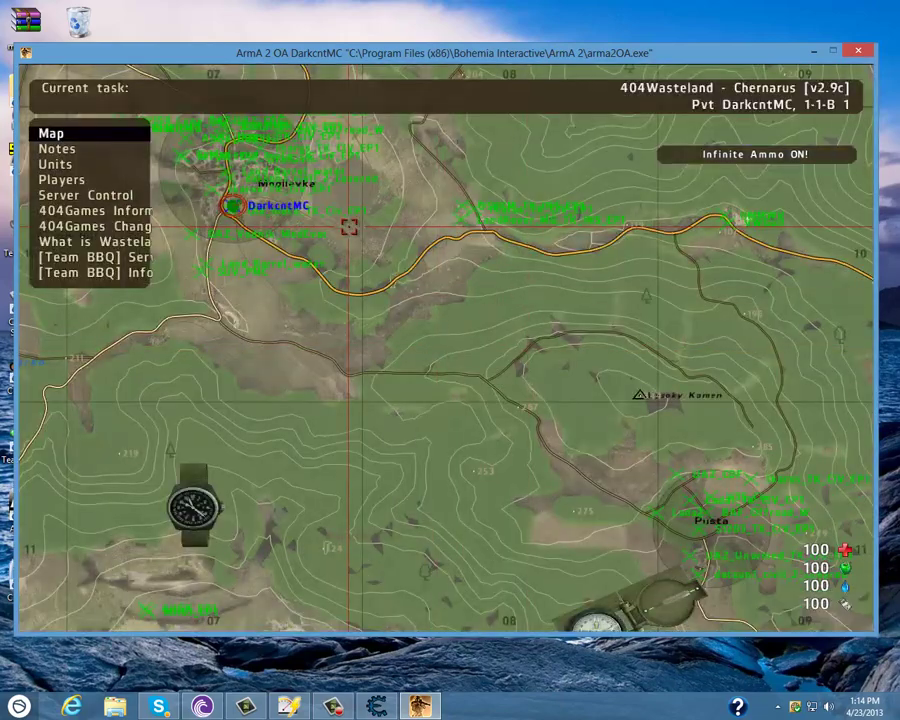
pyautogui.click(349, 227)
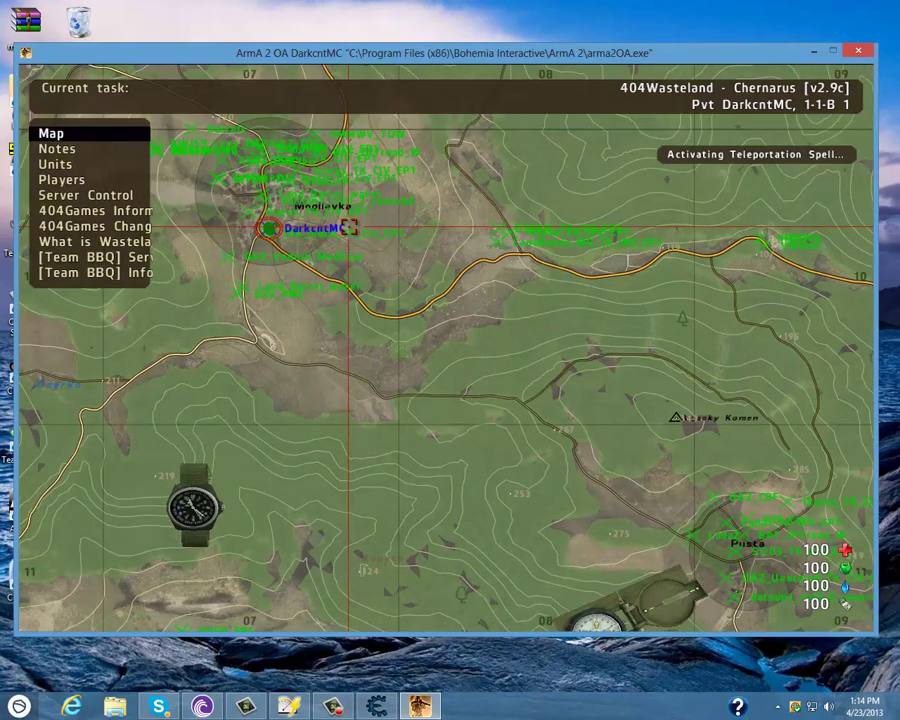
pyautogui.moveTo(349, 227); pyautogui.dragTo(422, 272)
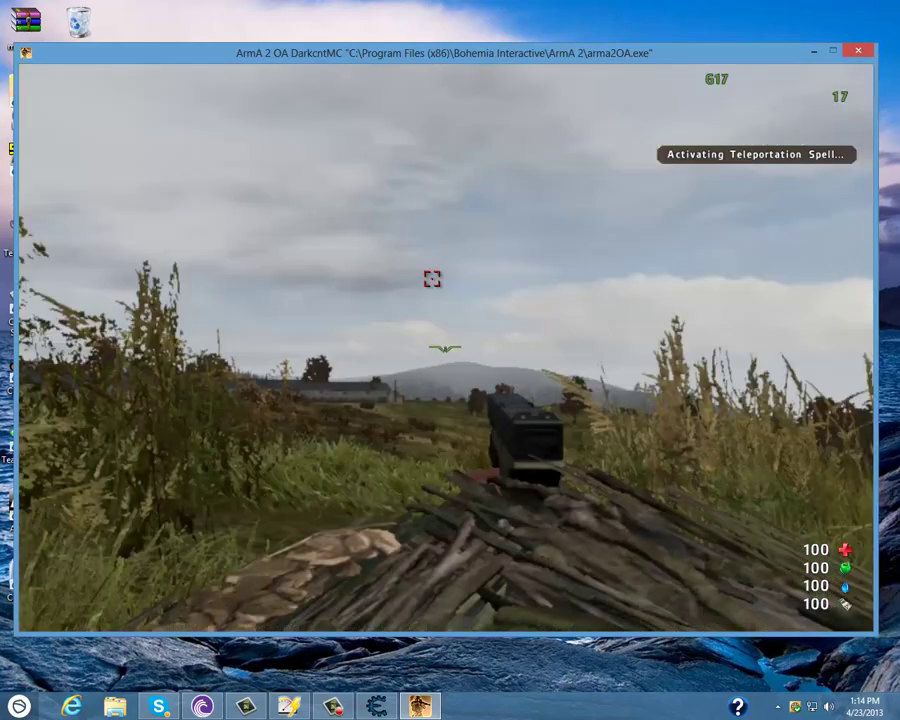
pyautogui.press('Escape')
pyautogui.press('Escape')
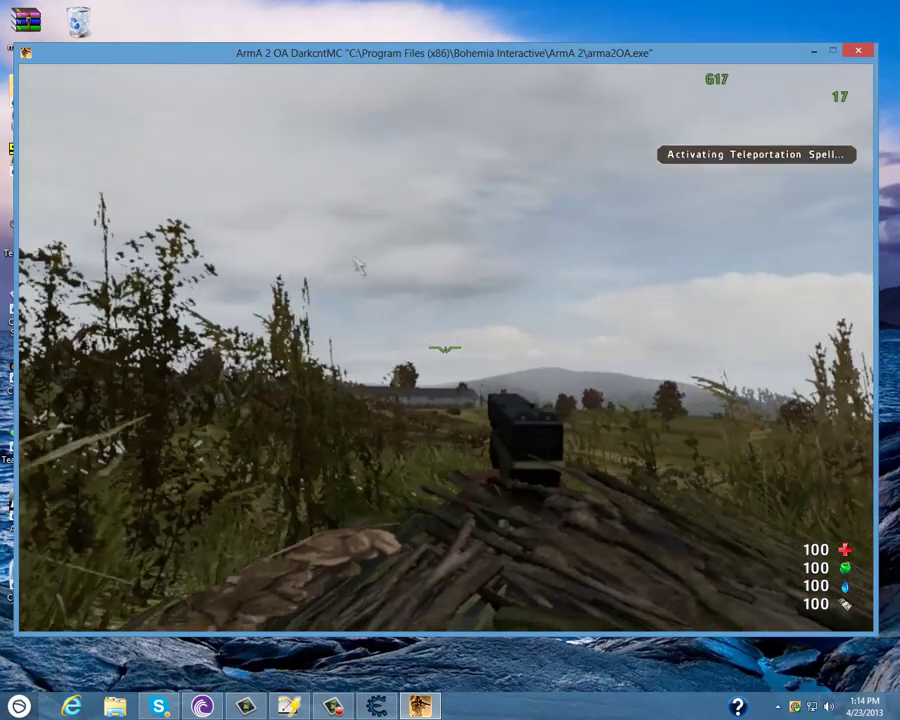
pyautogui.press('Escape')
pyautogui.press('Escape')
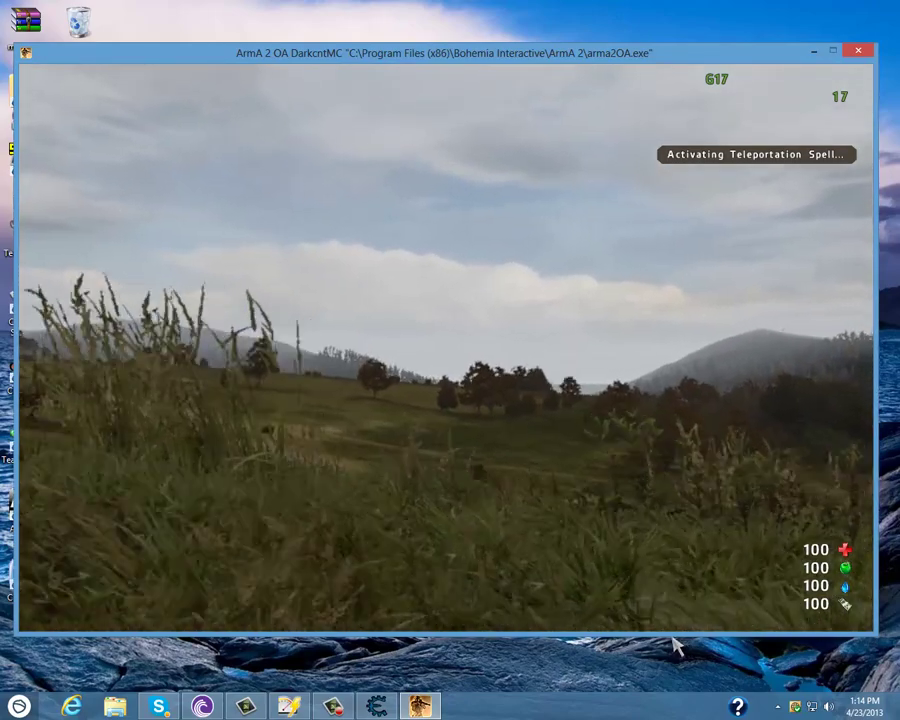
pyautogui.press('w')
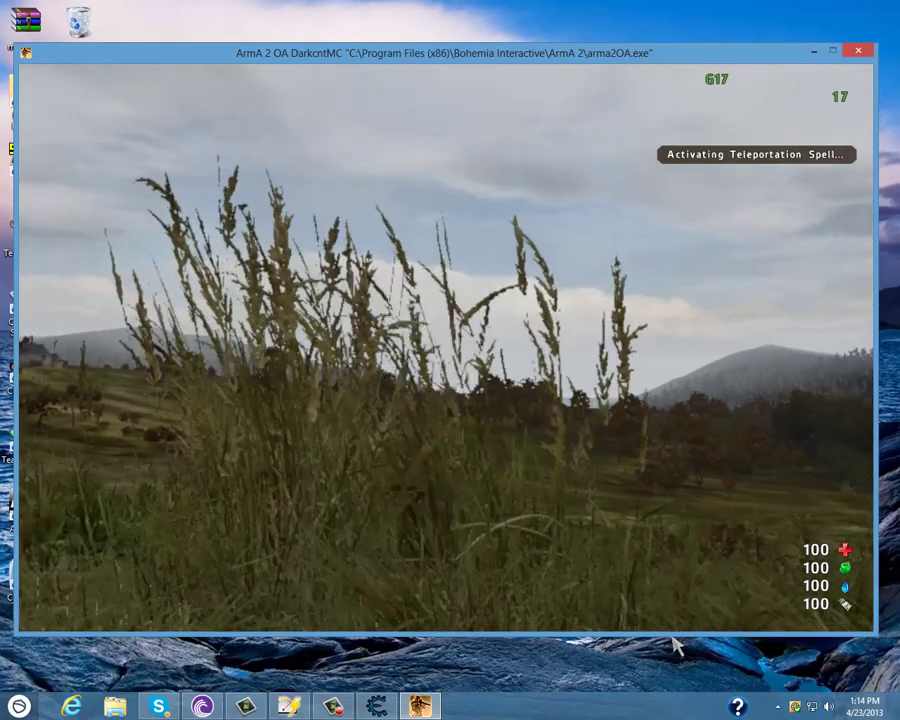